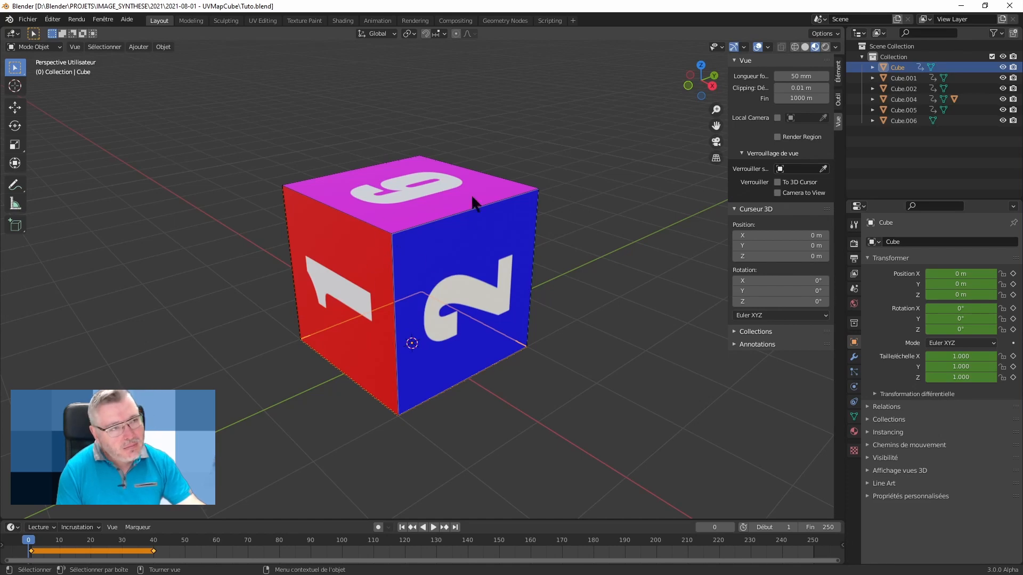
- Scrub through the unfolding animation and examine how the numbered faces open out around the cube
middle_click_drag(368, 245, 411, 338)
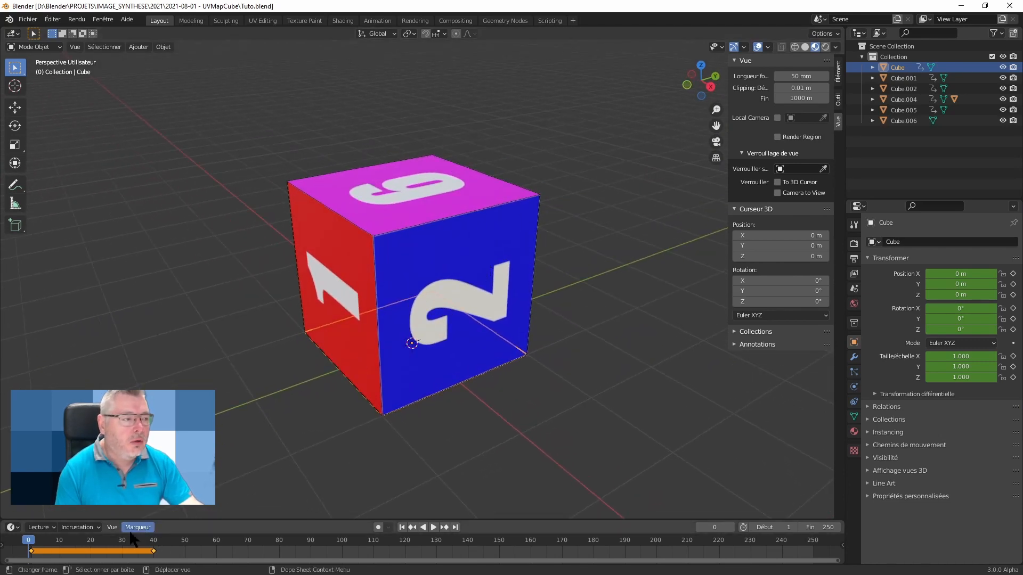
key("space")
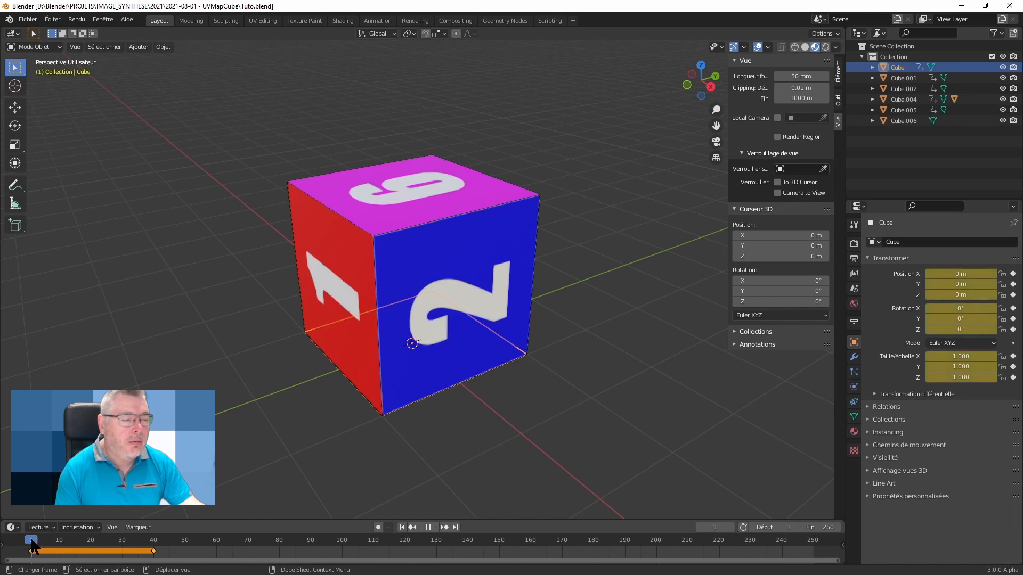
left_click_drag(33, 538, 173, 558)
key("space")
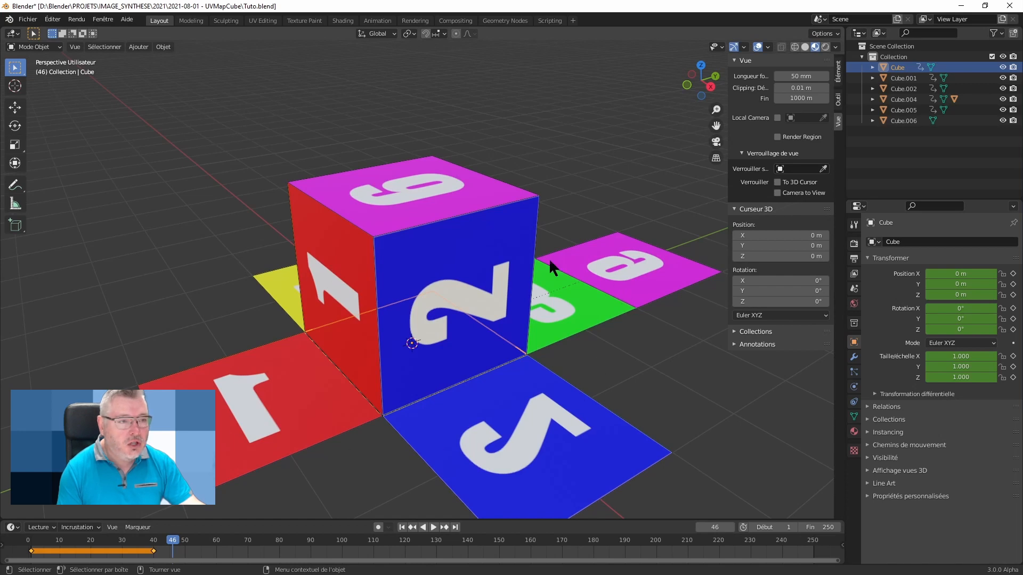
middle_click_drag(621, 354, 602, 318, "shift")
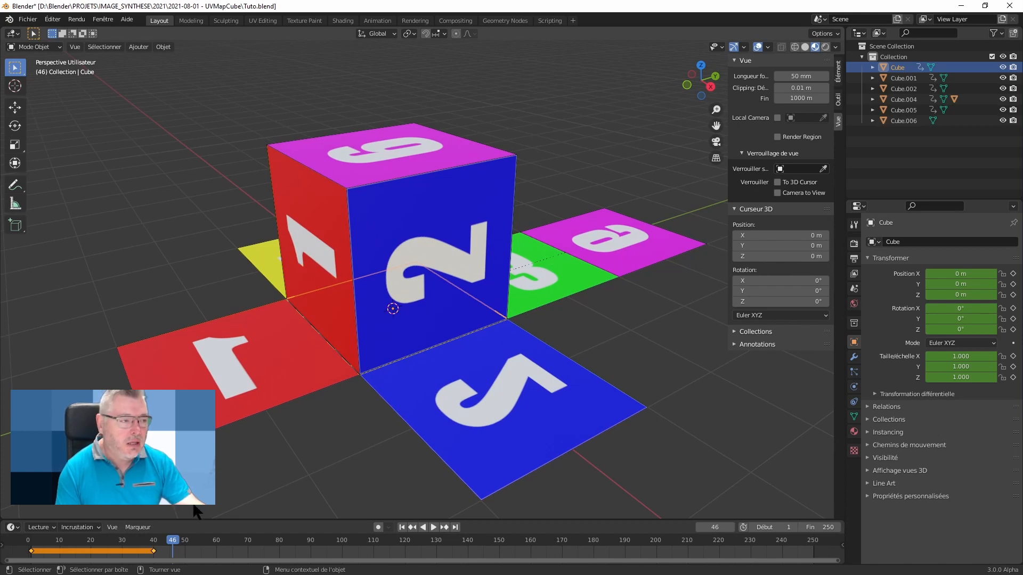
mouse_move(170, 539)
left_mouse_down()
mouse_move(30, 539)
mouse_move(159, 540)
left_mouse_up()
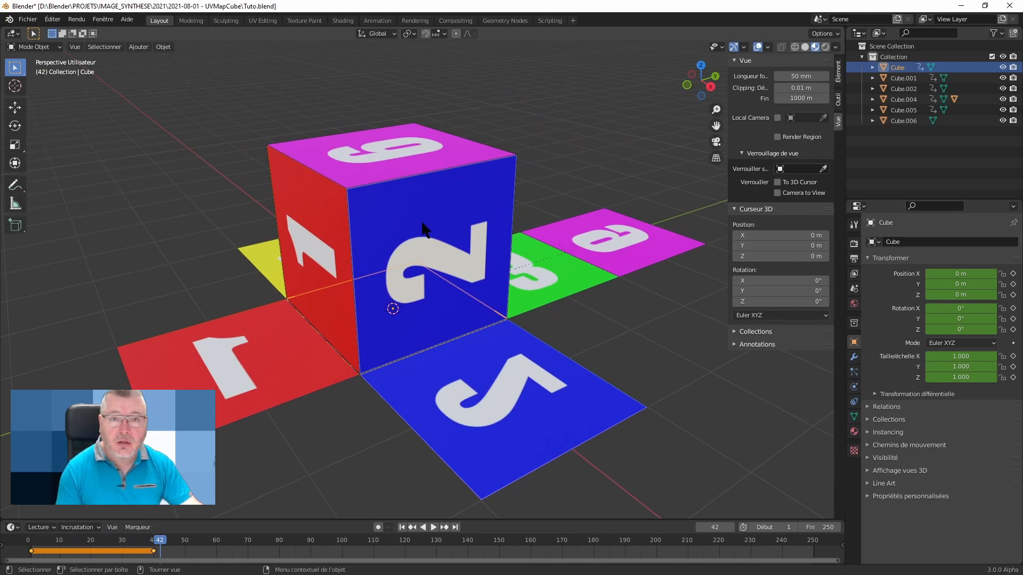
left_click_drag(160, 539, 117, 539)
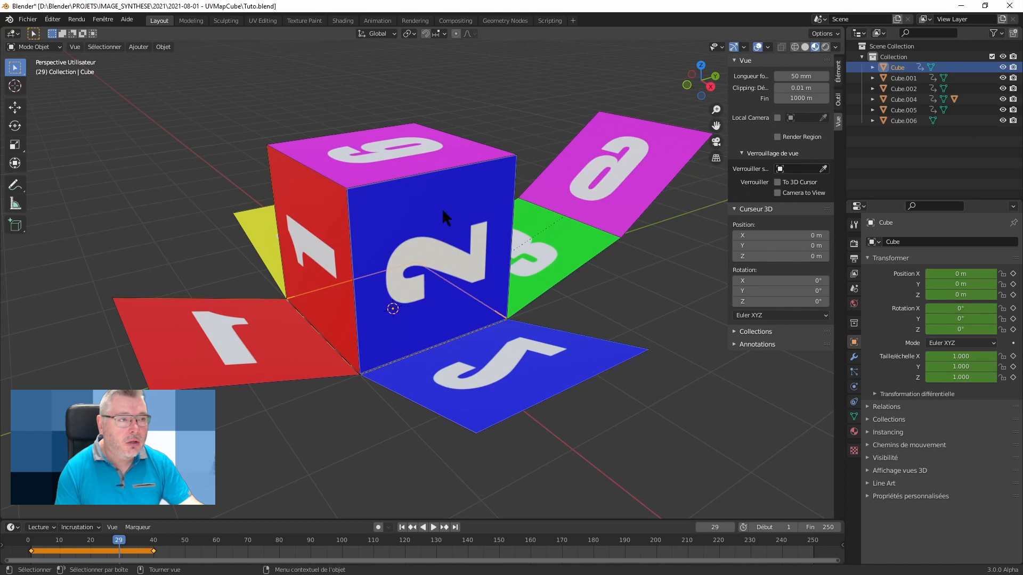
mouse_move(442, 207)
middle_mouse_down()
mouse_move(369, 213)
mouse_move(433, 226)
middle_mouse_up()
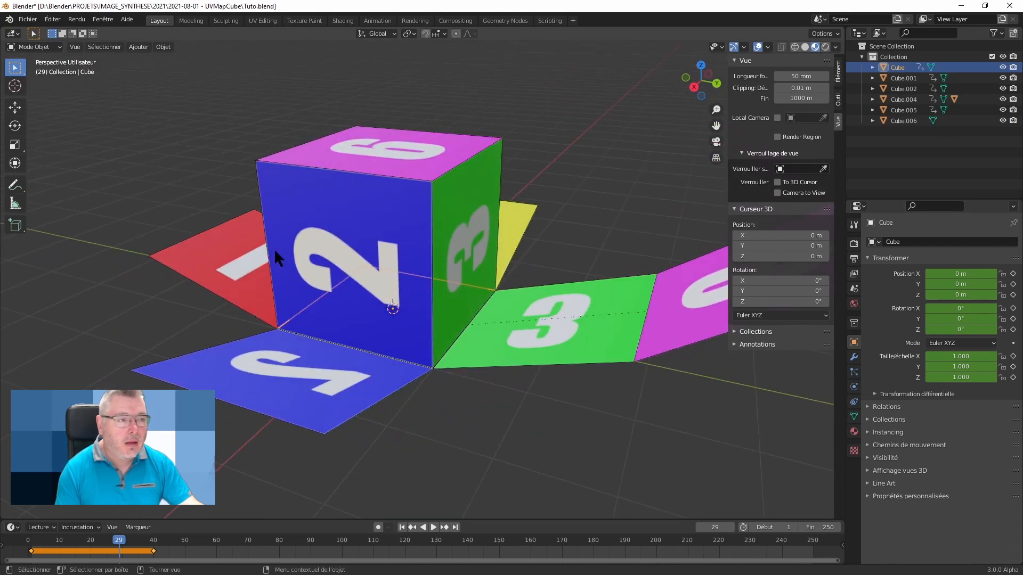
middle_click_drag(274, 248, 356, 230)
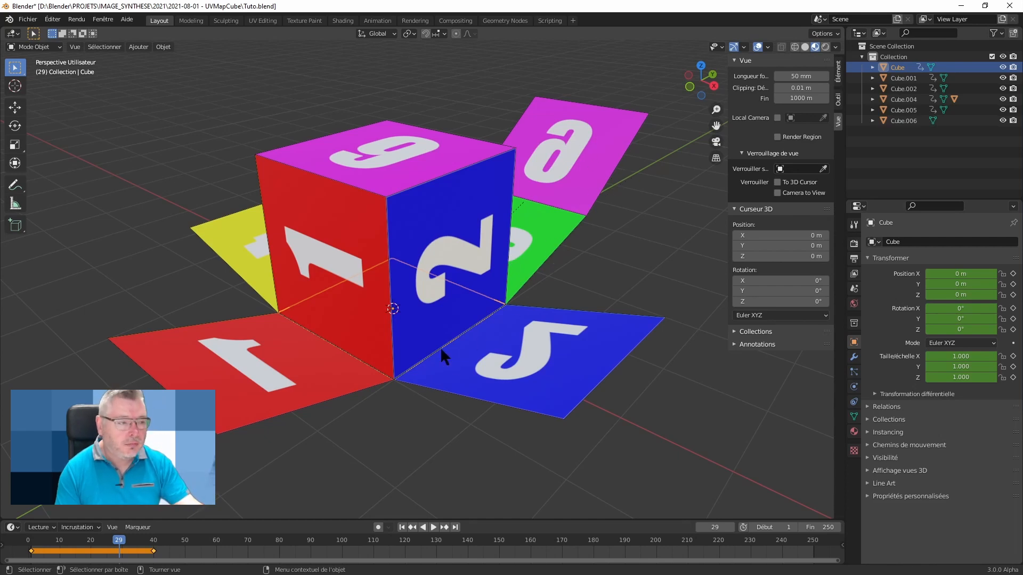
left_click_drag(119, 538, 207, 539)
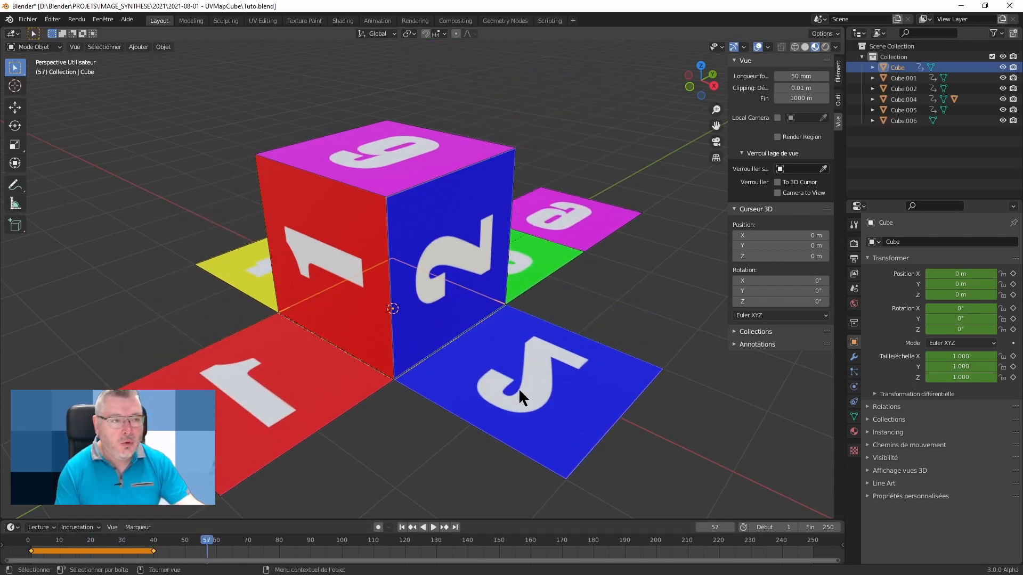
scroll(417, 350, "down", 2)
middle_click_drag(410, 357, 398, 394)
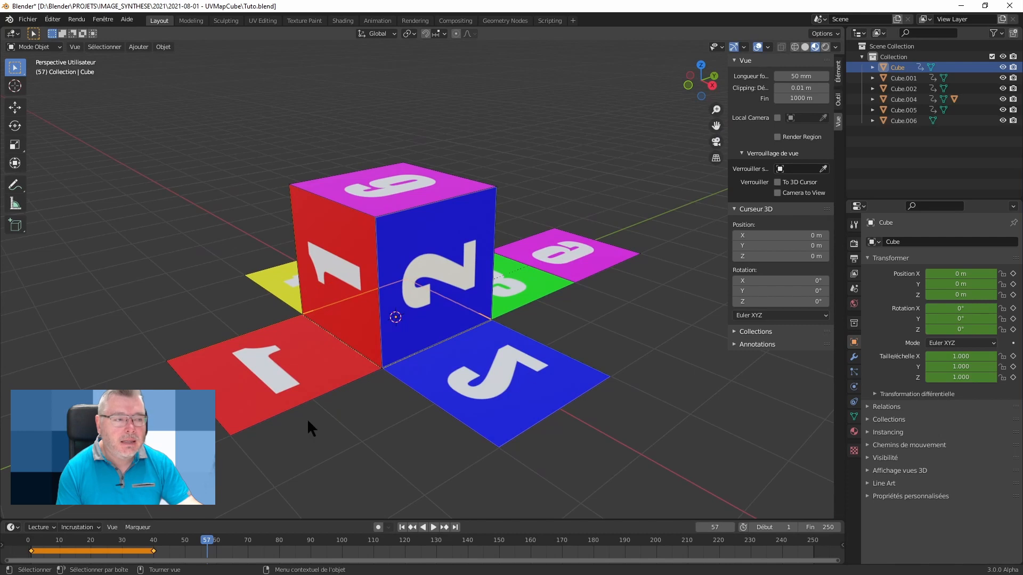
left_click_drag(207, 541, 82, 540)
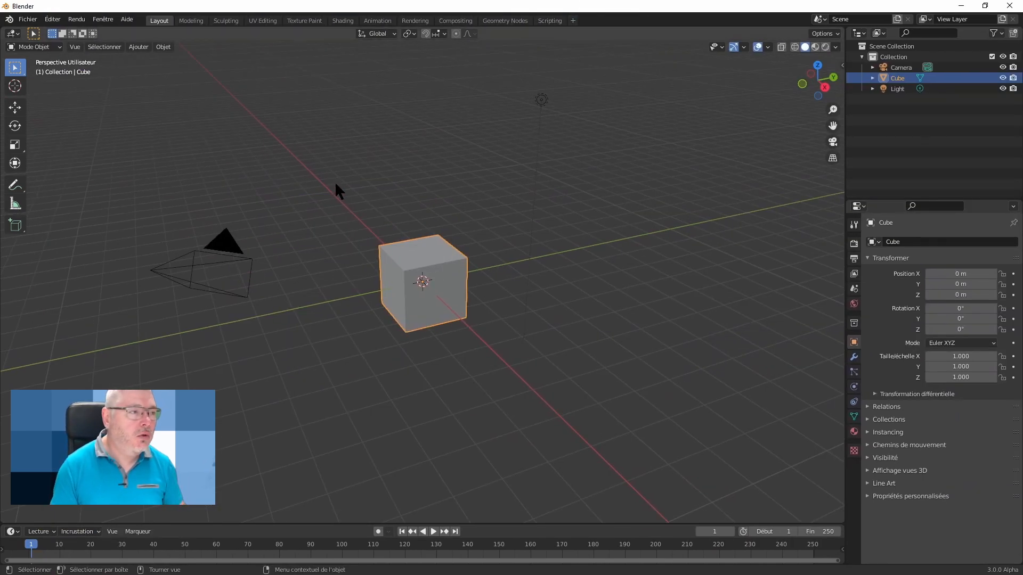
- In a new default scene, delete everything except the cube and raise its whole mesh above the origin in Edit Mode
key("ctrl+i")
key("Delete")
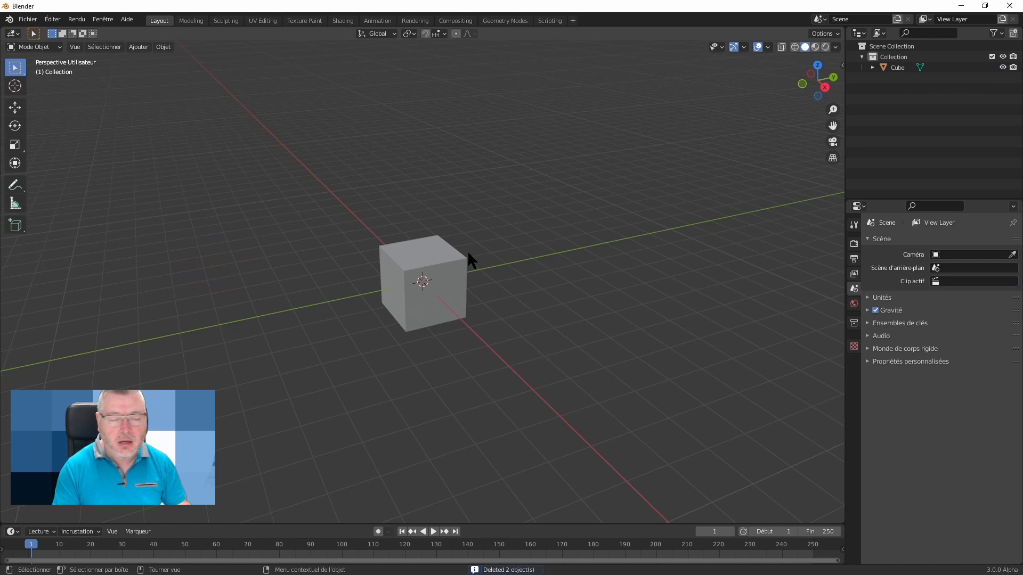
left_click(433, 254)
key("Tab")
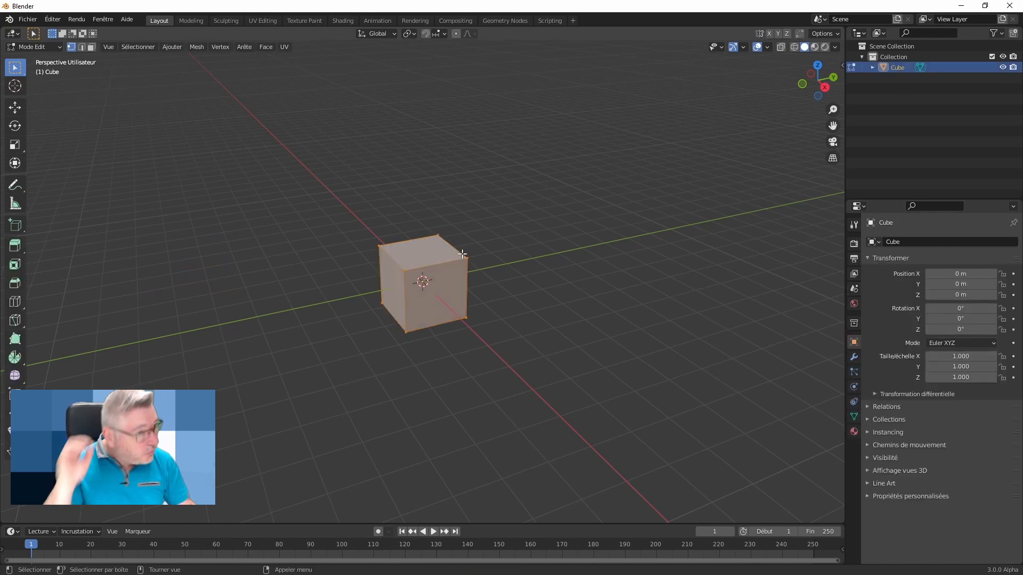
key("g")
left_click(462, 254)
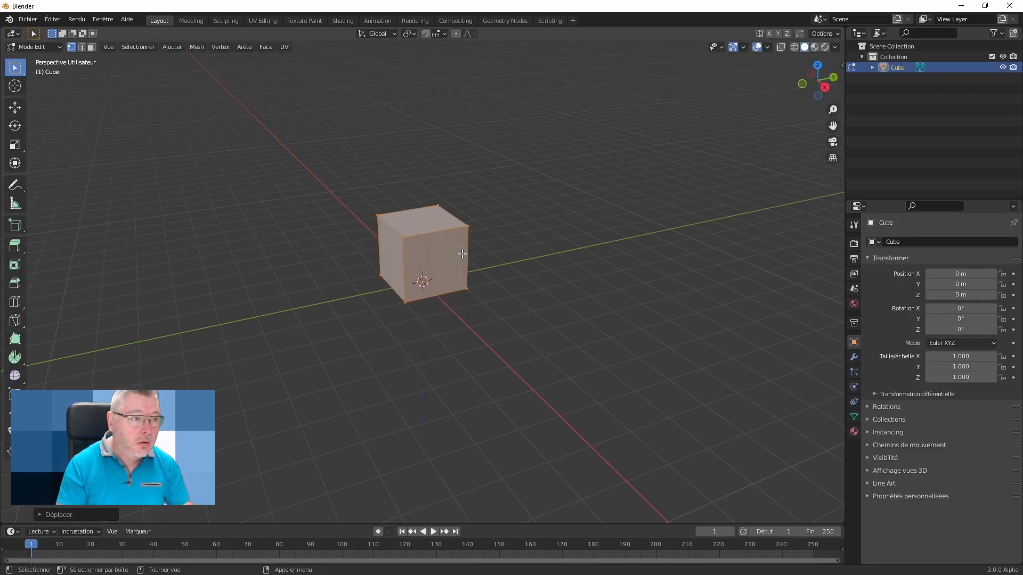
- Switch to the UV Editing workspace and reset the UV mapping of all the cube's faces
scroll(409, 266, "up", 4)
middle_click_drag(409, 267, 433, 313)
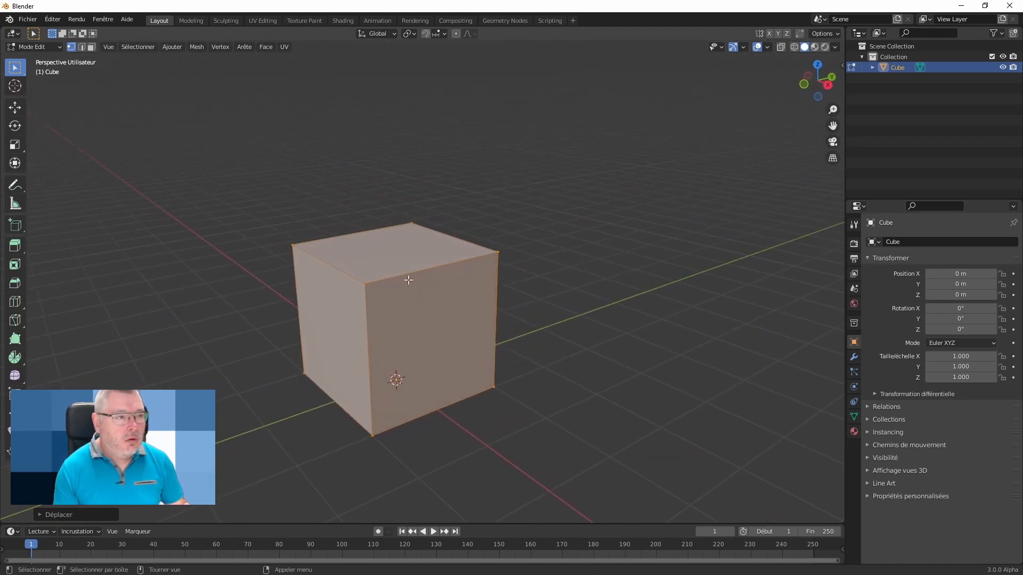
middle_click_drag(416, 318, 429, 297, "shift")
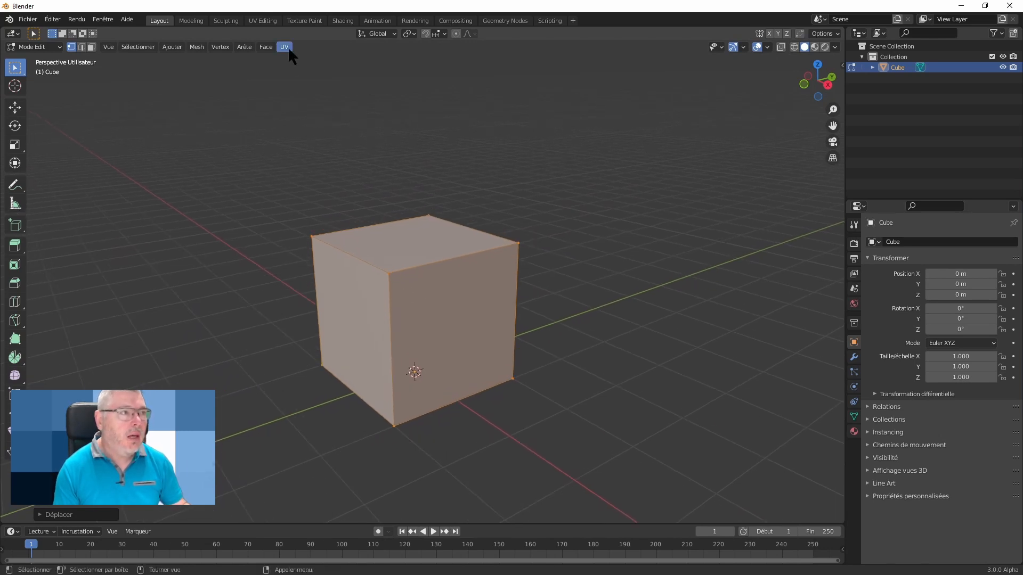
left_click(261, 21)
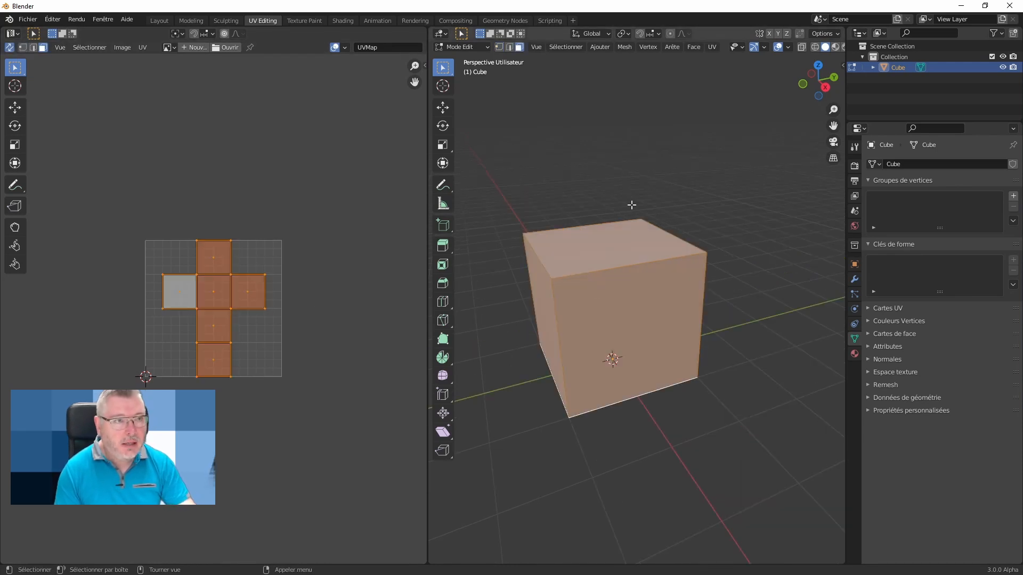
left_click(712, 47)
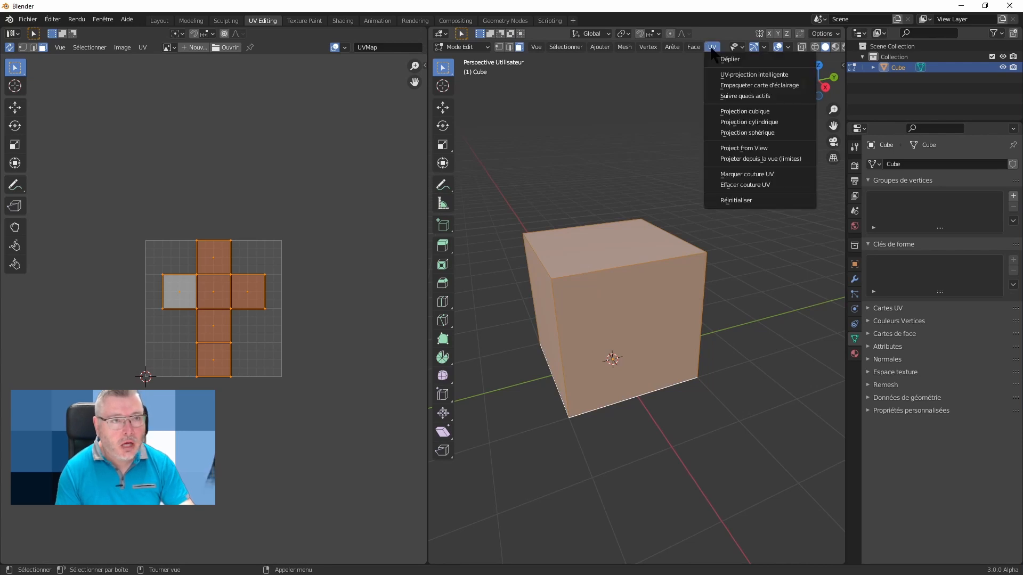
key("u")
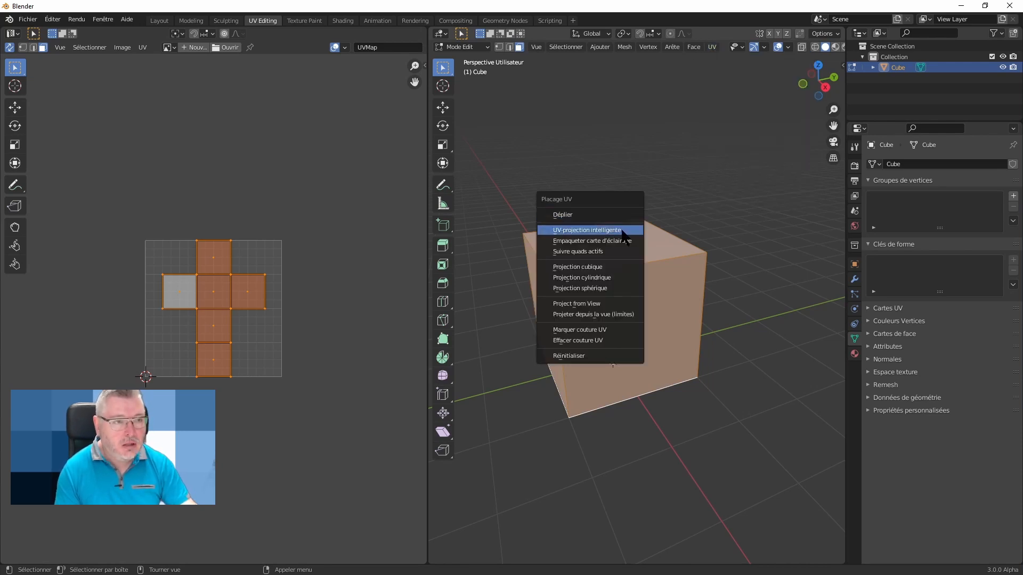
left_click(584, 354)
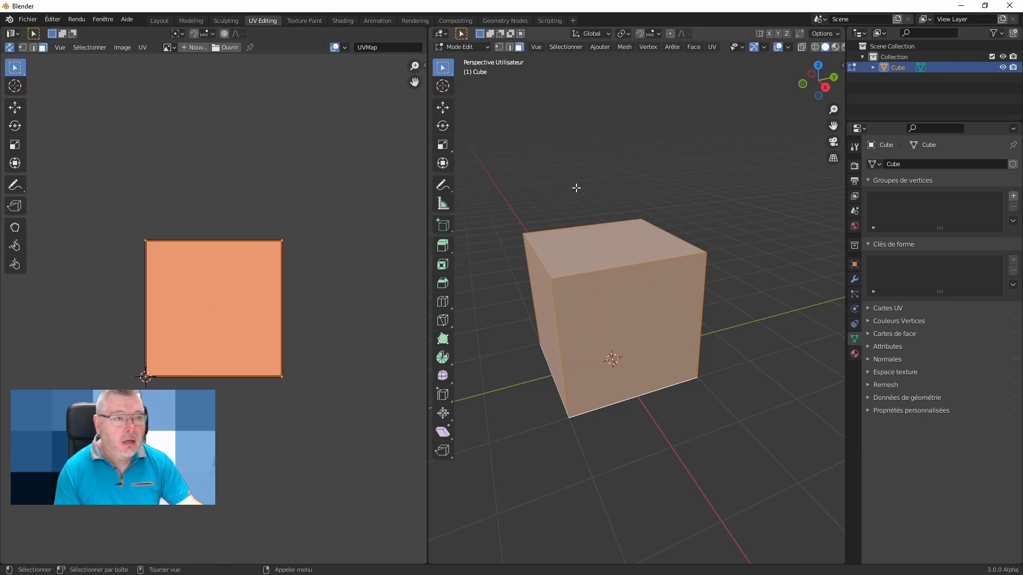
- Select a side face and the top face individually to inspect how each one is laid out in the UV map
key("alt+a")
left_click(646, 268)
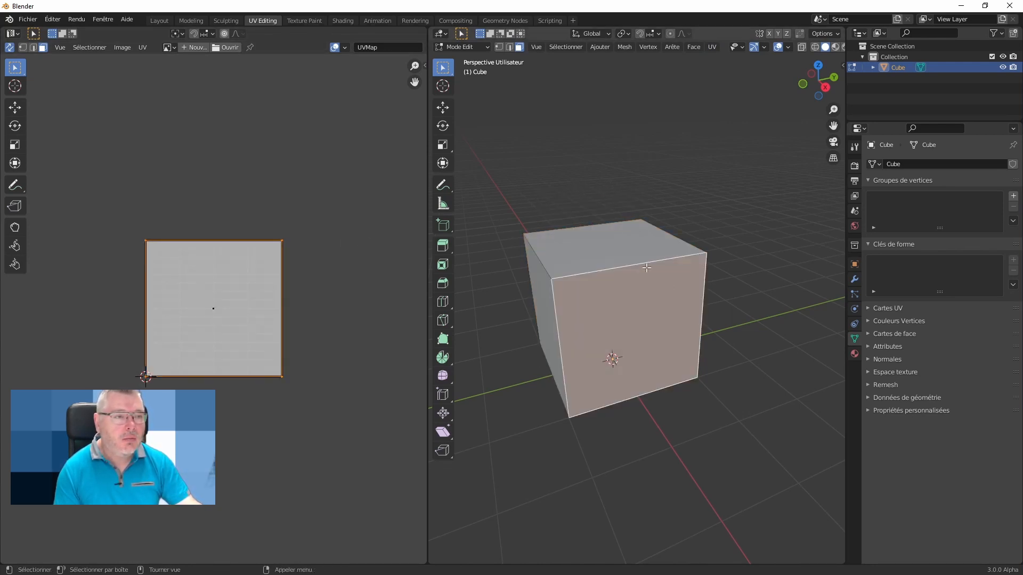
left_click(600, 251)
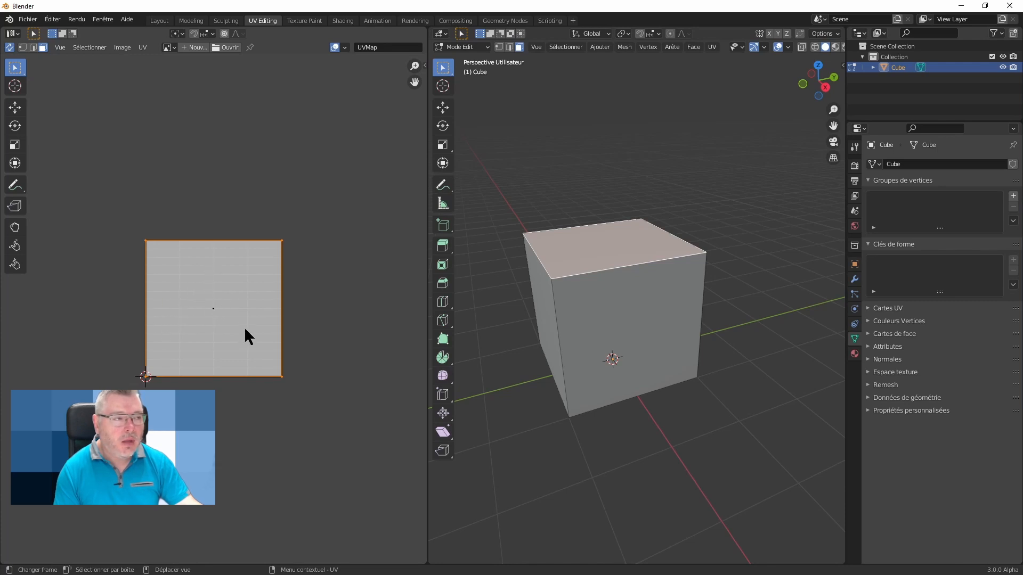
left_click(168, 47)
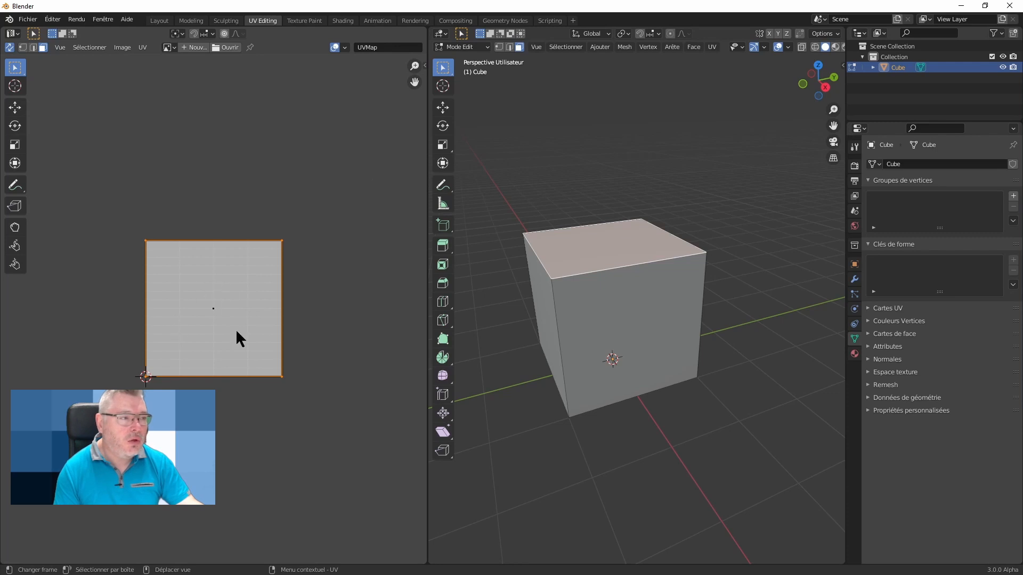
middle_click_drag(598, 227, 594, 259)
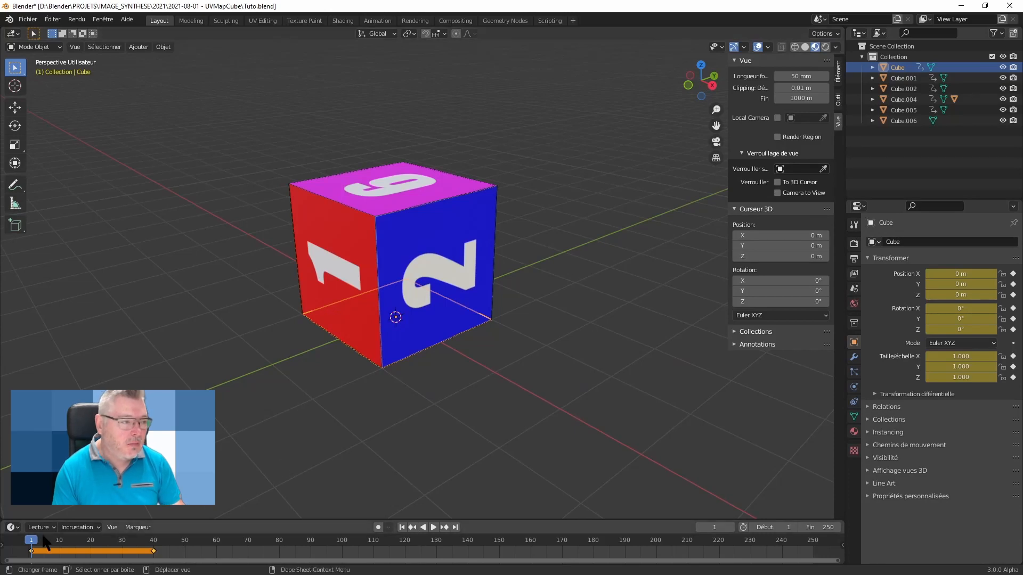
- Switch to the Tuto.blend window, scrub to frame 5 in Solid shading, and examine which edges of the cube open
left_click_drag(31, 541, 44, 541)
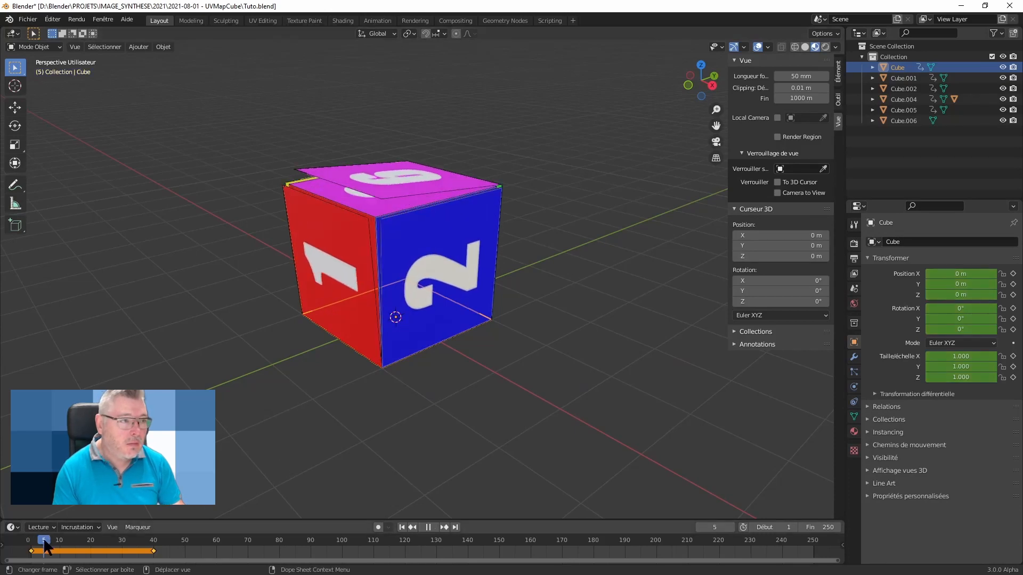
left_click(805, 47)
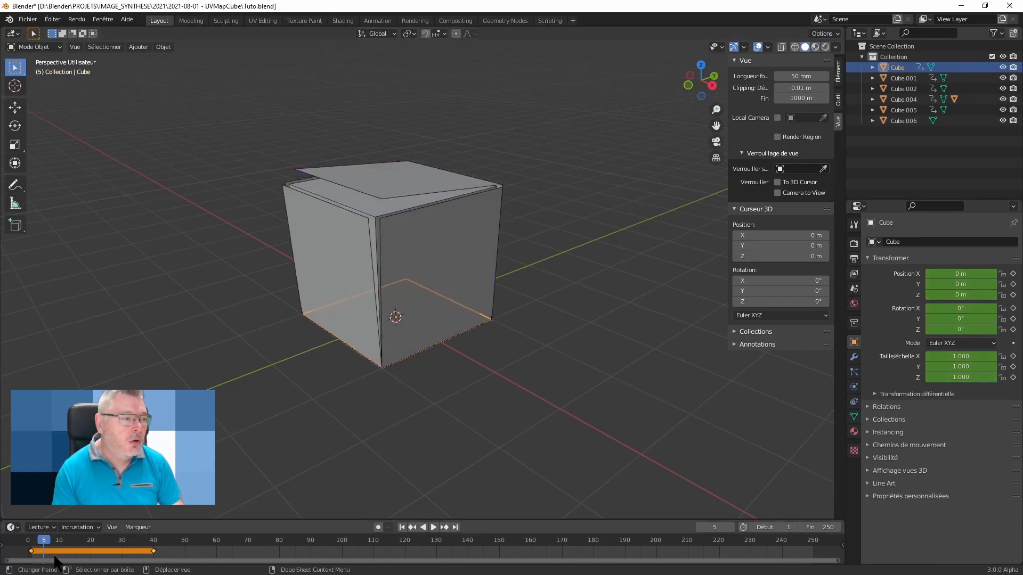
middle_click_drag(430, 304, 365, 305)
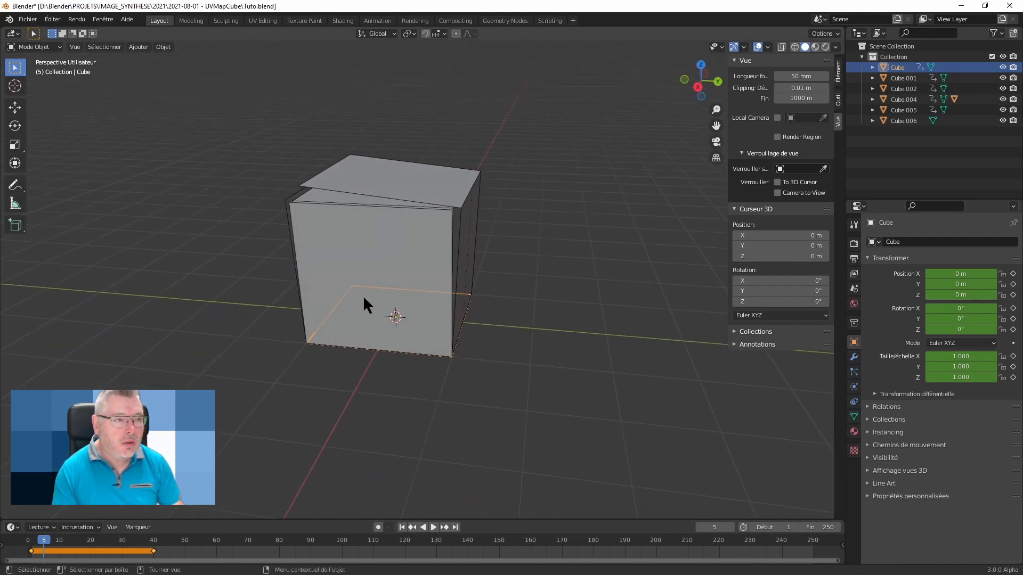
middle_click_drag(321, 224, 394, 231)
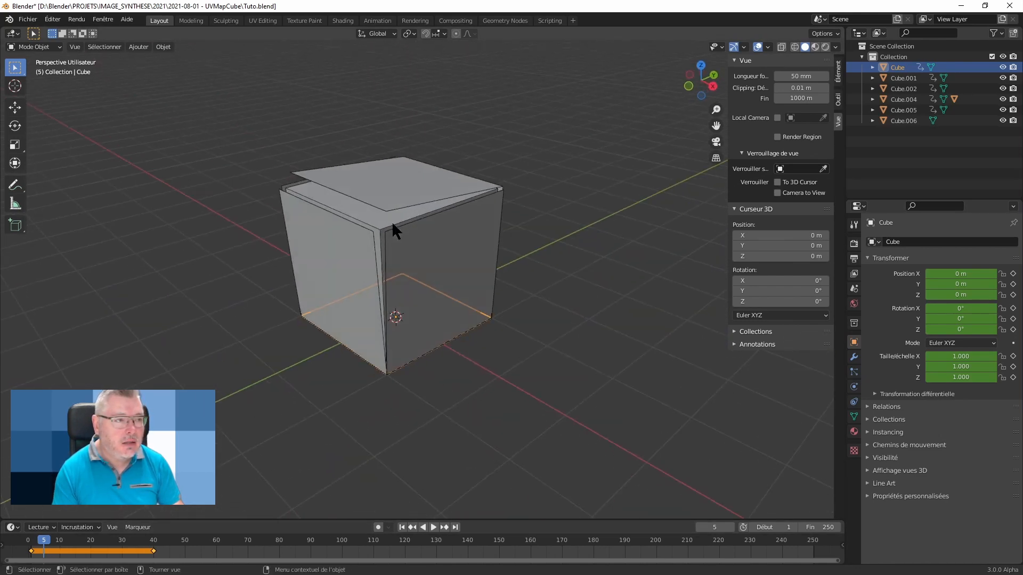
middle_click_drag(370, 274, 344, 288)
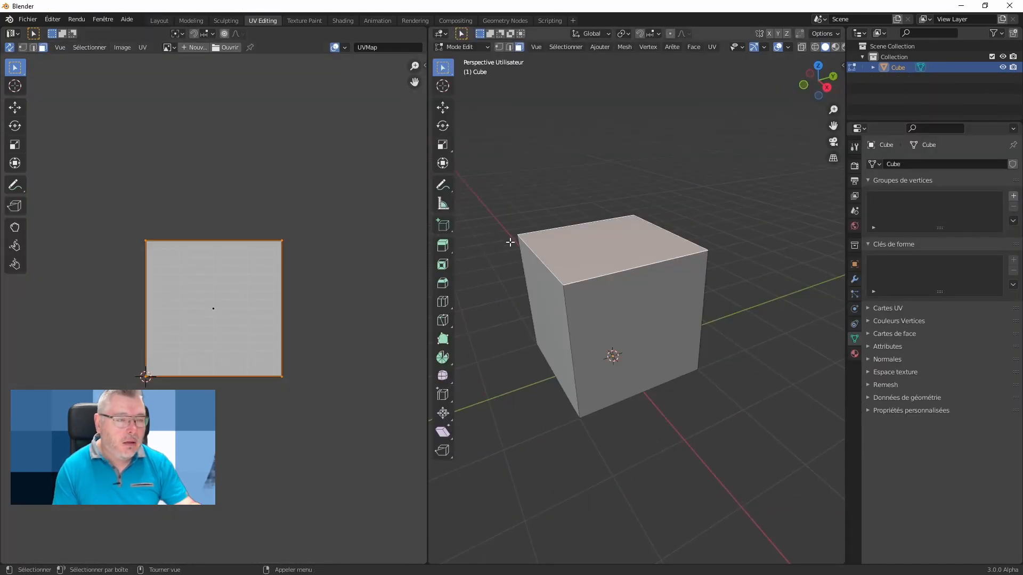
- In edge selection mode, select three edges of the top face plus the four vertical edges and mark them as UV seams
left_click(509, 47)
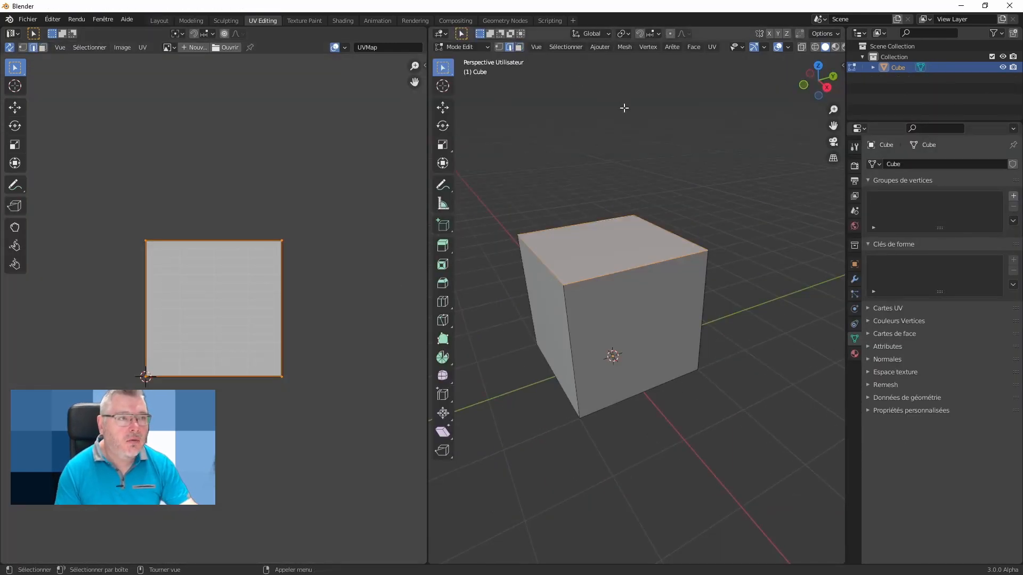
key("alt+a")
middle_click_drag(621, 310, 586, 325)
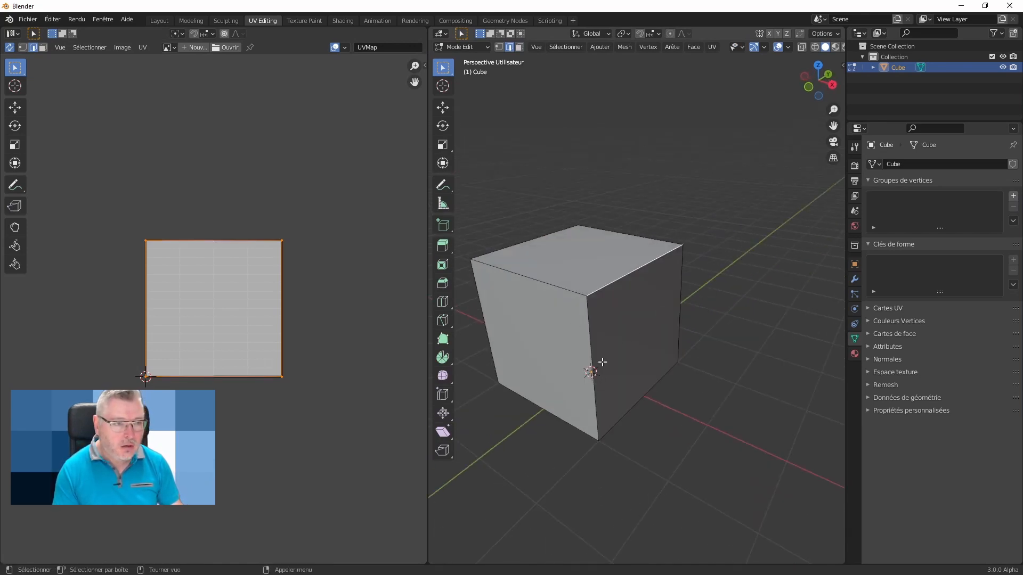
left_click(593, 392)
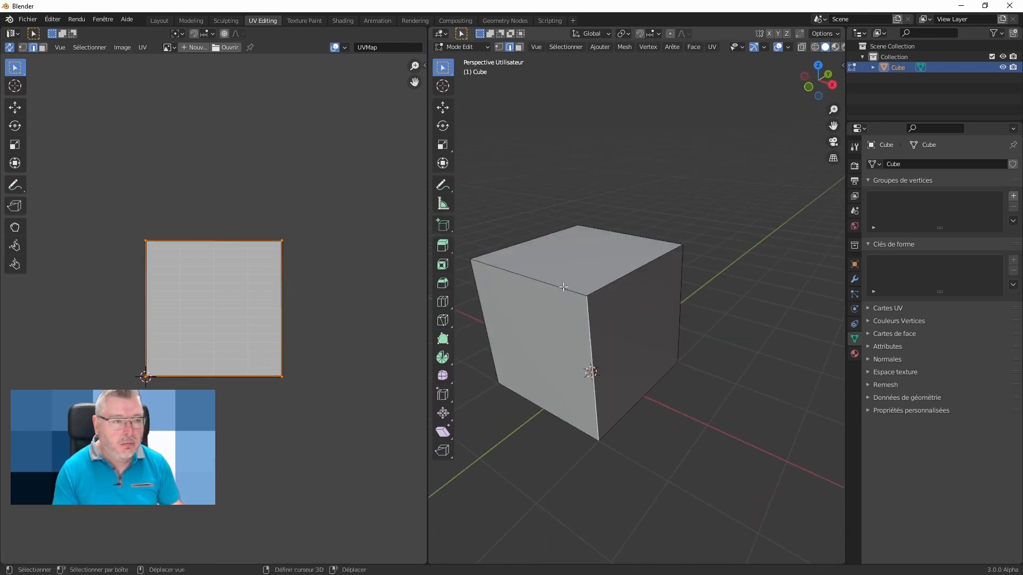
left_click(561, 288, "shift")
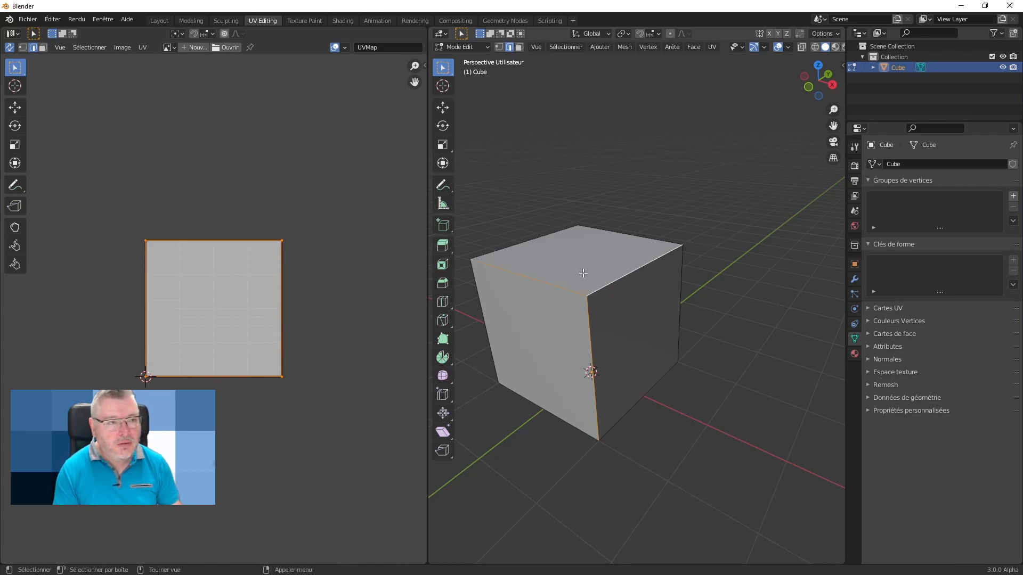
middle_click_drag(582, 272, 624, 322)
middle_click_drag(707, 338, 658, 322)
scroll(623, 345, "down", 1)
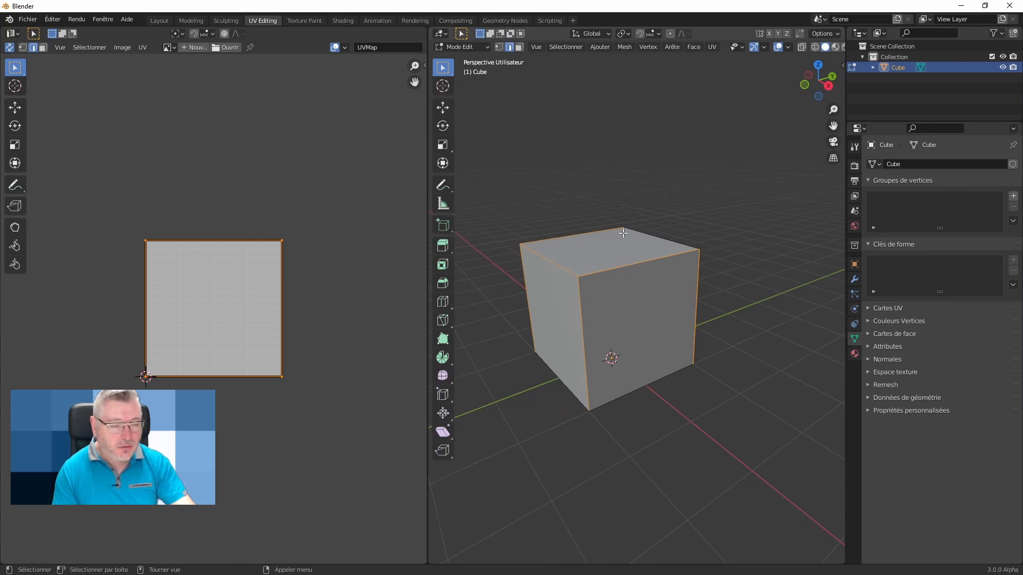
key("u")
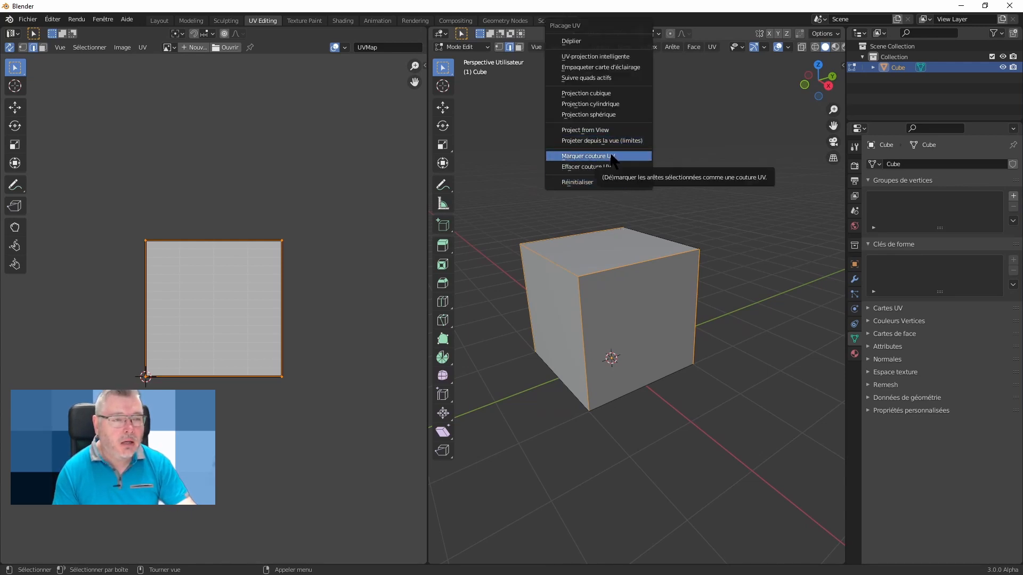
left_click(610, 155)
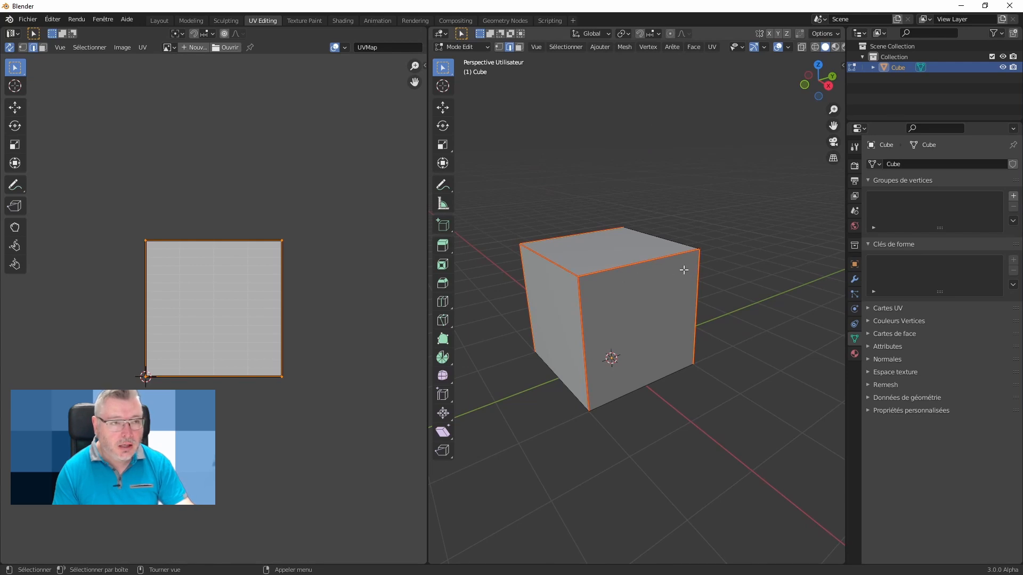
- Switch to face selection, select all the cube's faces and unwrap them along the marked seams
middle_click_drag(678, 258, 671, 293)
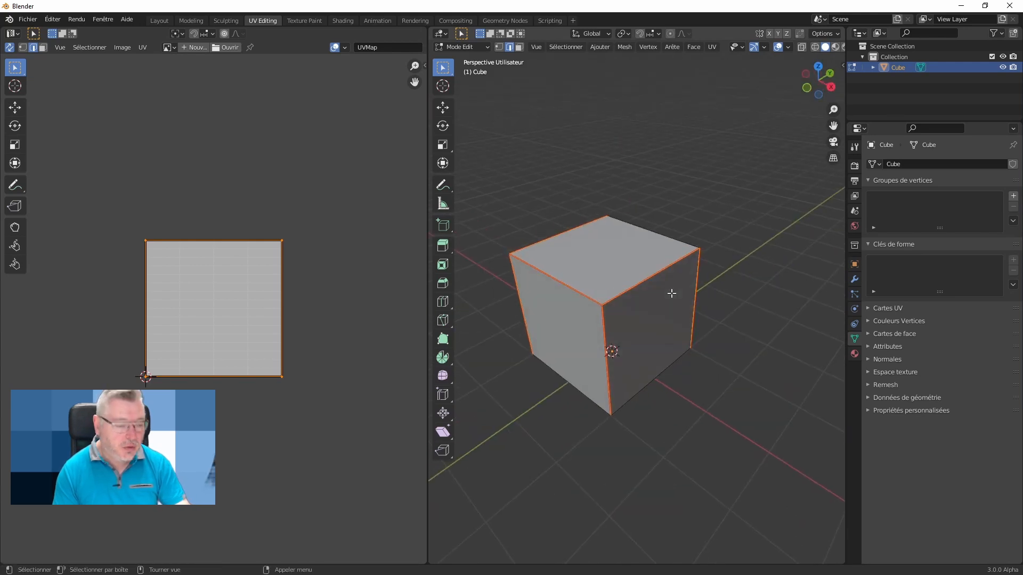
left_click(520, 47)
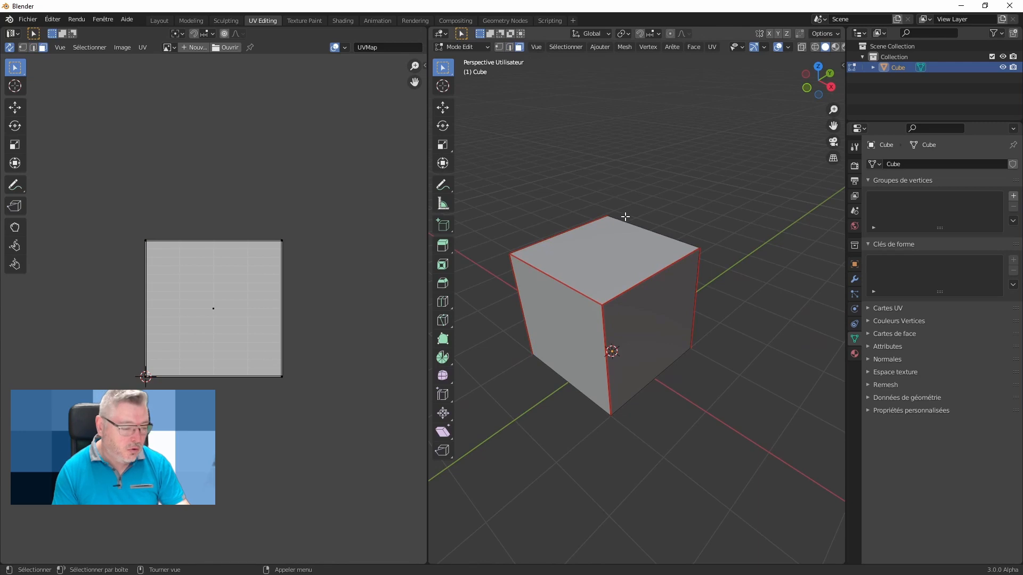
key("a")
key("u")
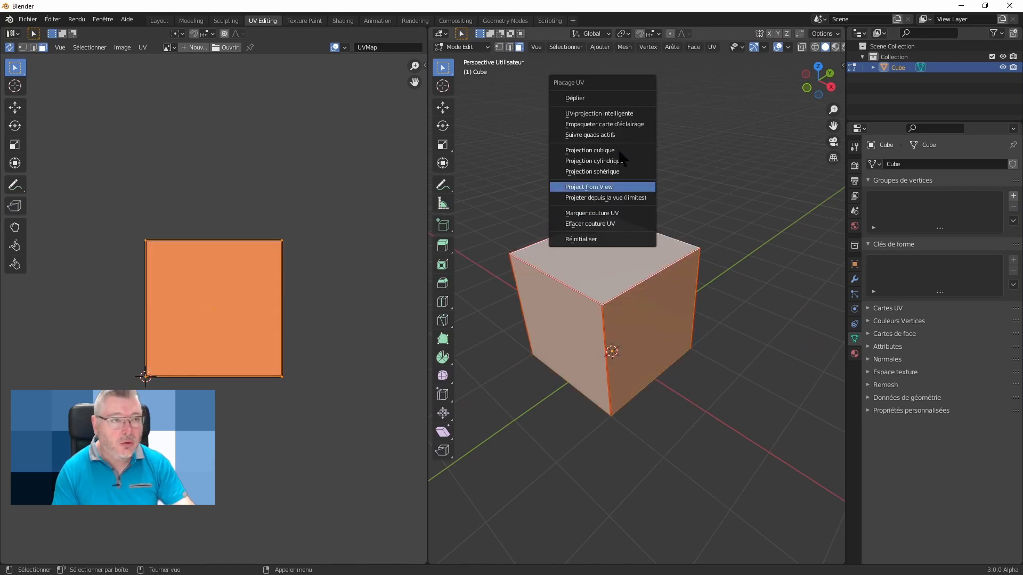
left_click(604, 98)
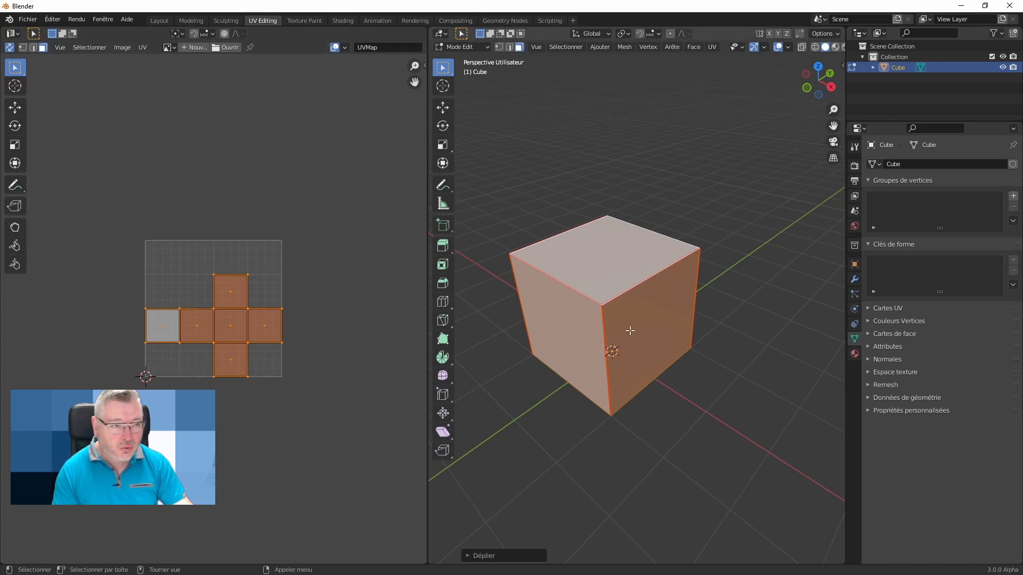
- Select each square of the unfolded UV layout individually to examine which face of the cube it corresponds to
key("alt+a")
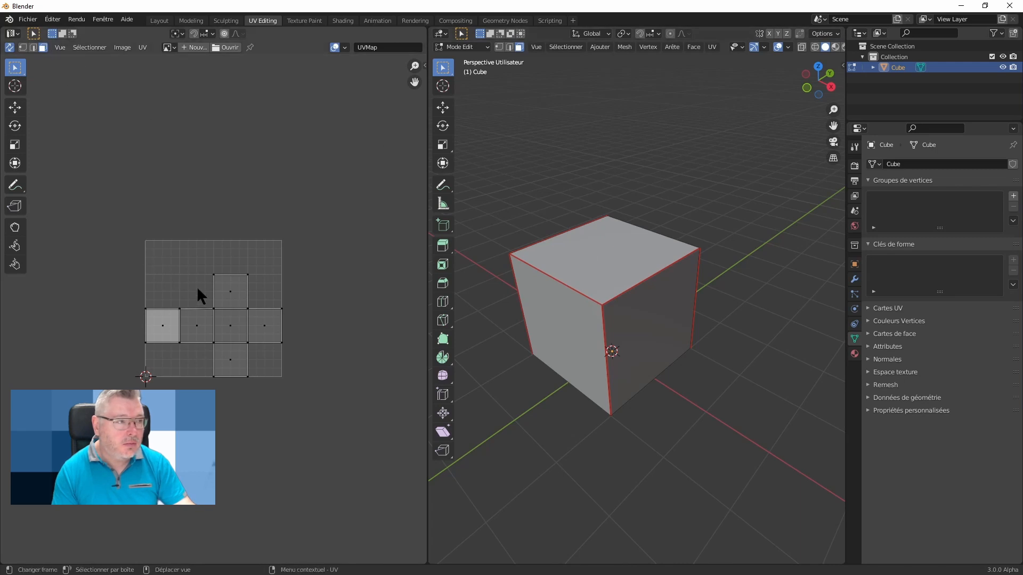
left_click(160, 326)
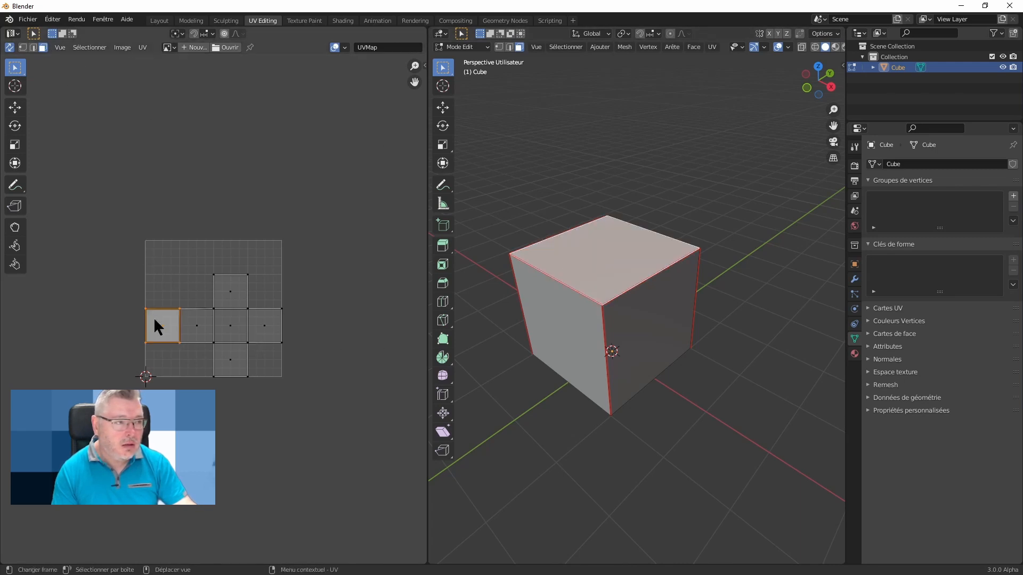
left_click(207, 328)
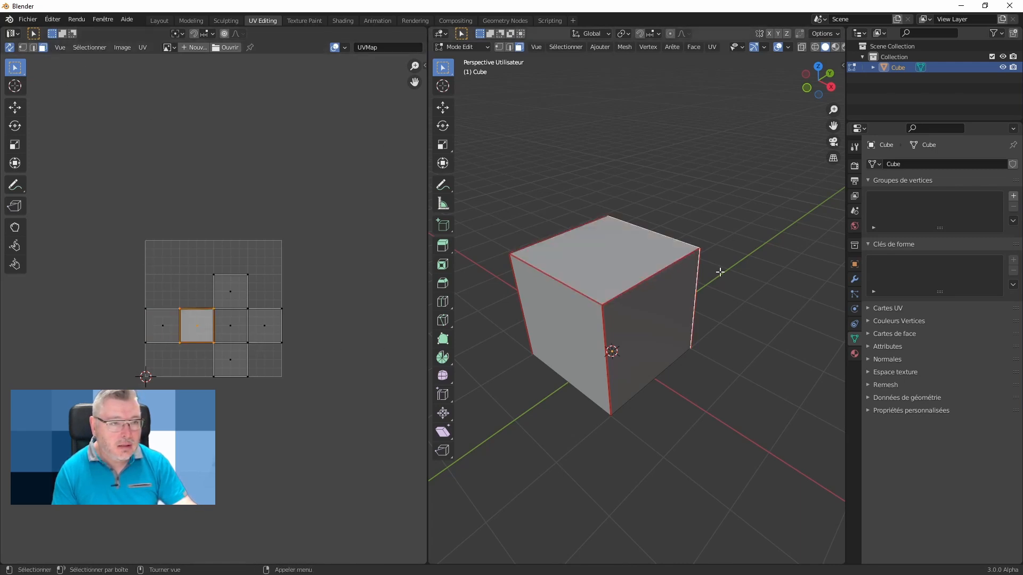
left_click(230, 326)
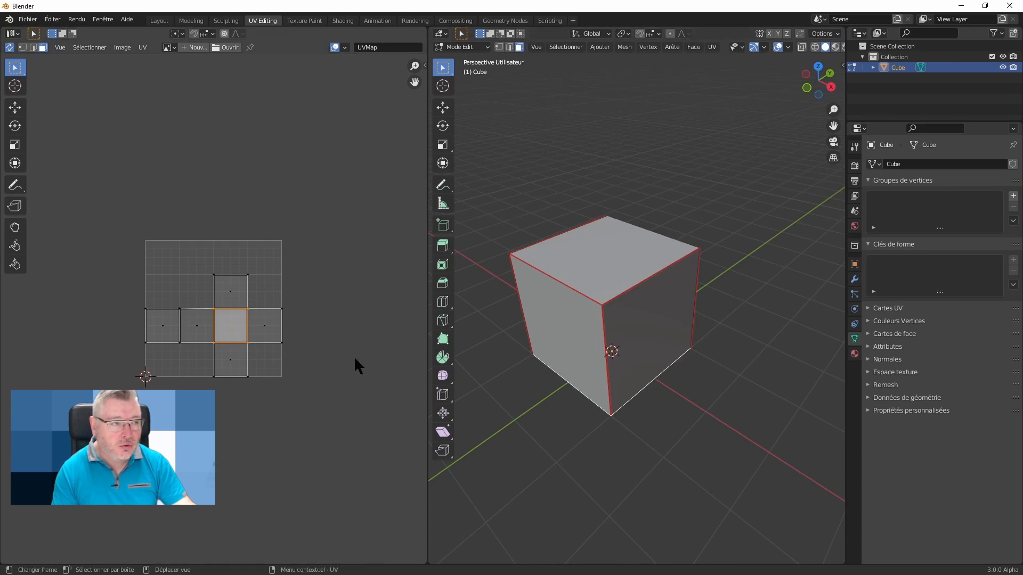
left_click(231, 349)
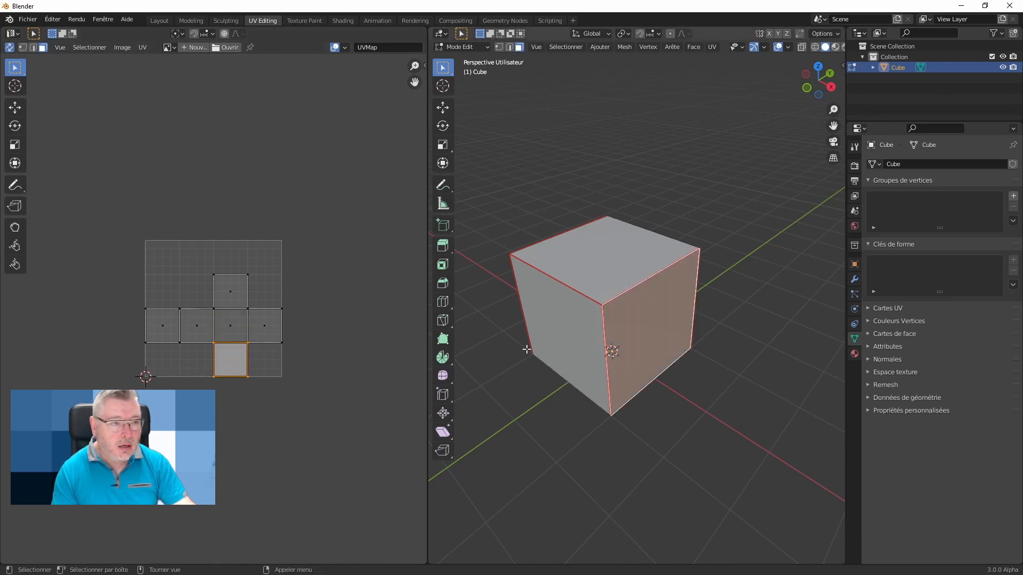
left_click(228, 290)
left_click(264, 322)
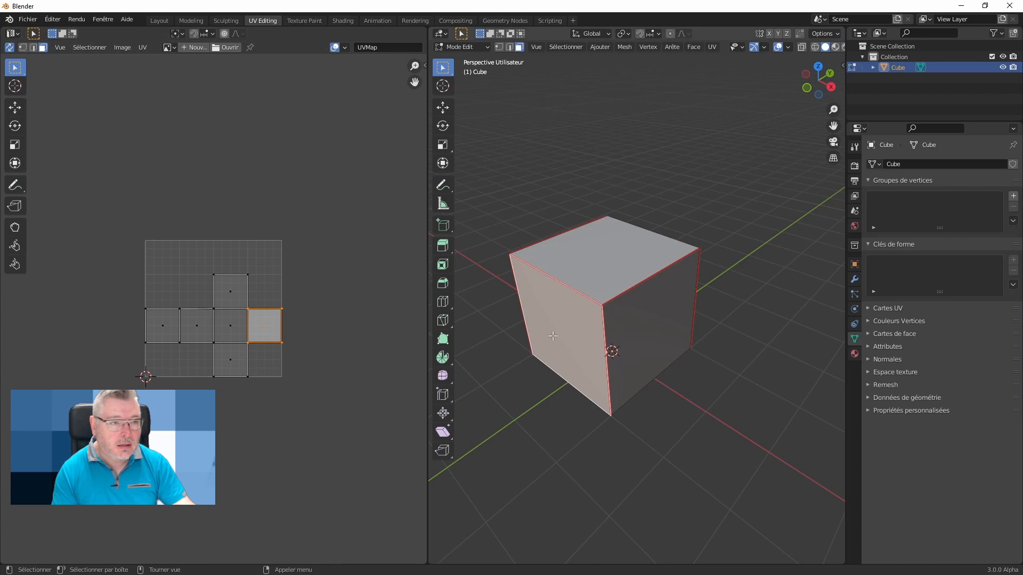
left_click(367, 284)
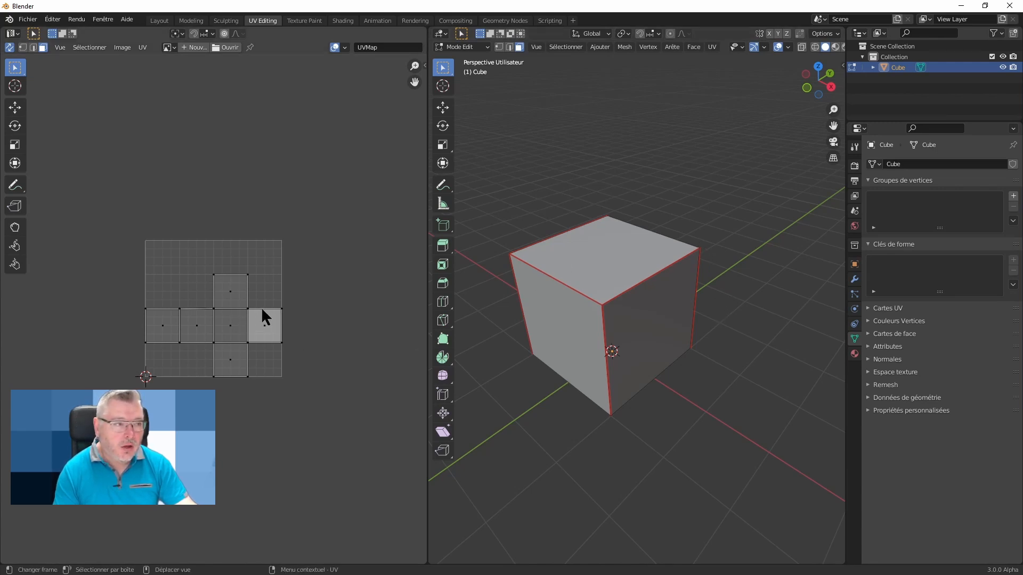
- Open UVCubeMapColor.png from the 2021-08-01 - UVMapCube folder behind the UV layout and select all the cube's faces
left_click(230, 49)
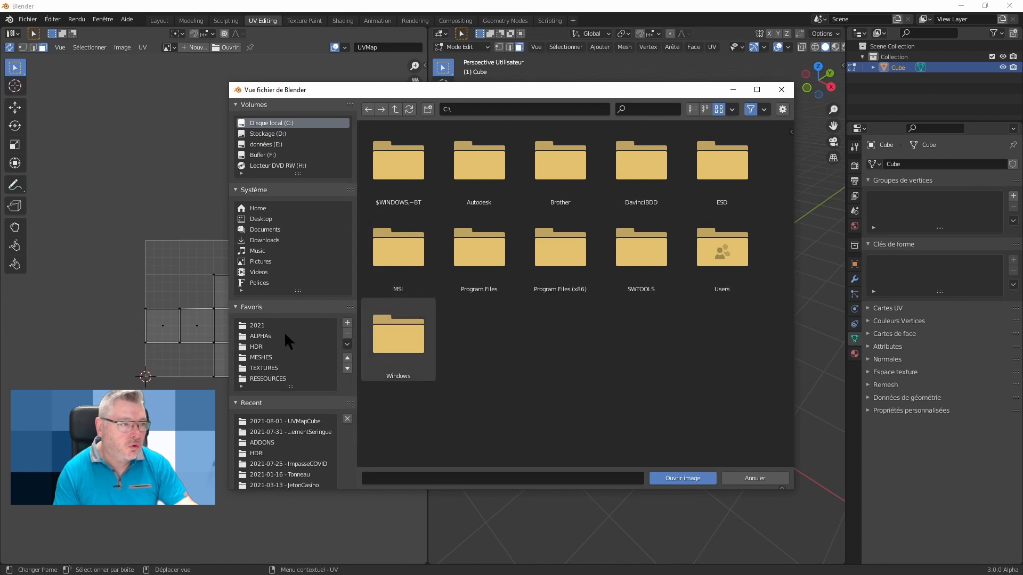
left_click(261, 326)
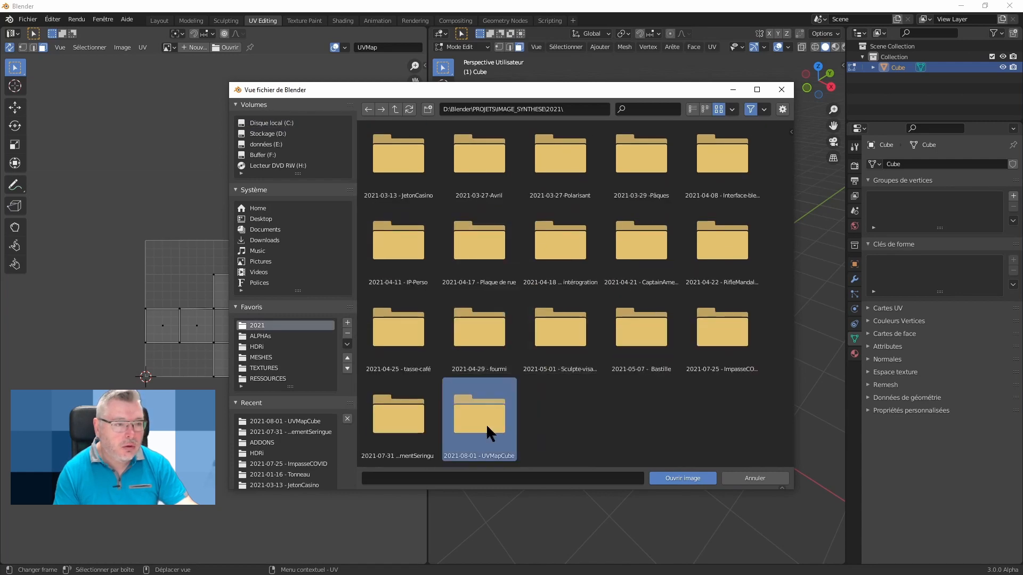
double_click(486, 423)
left_click(570, 175)
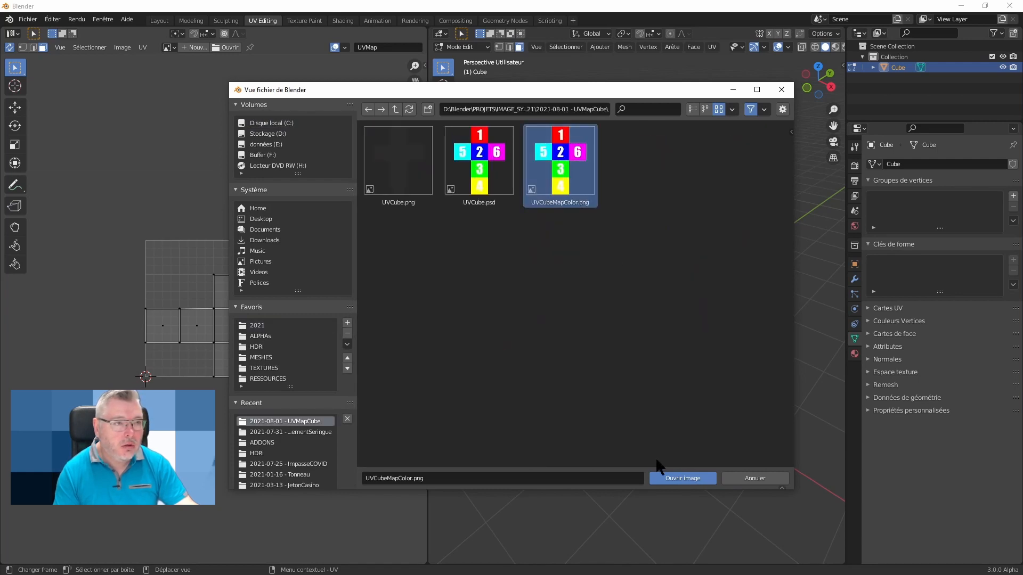
left_click(686, 479)
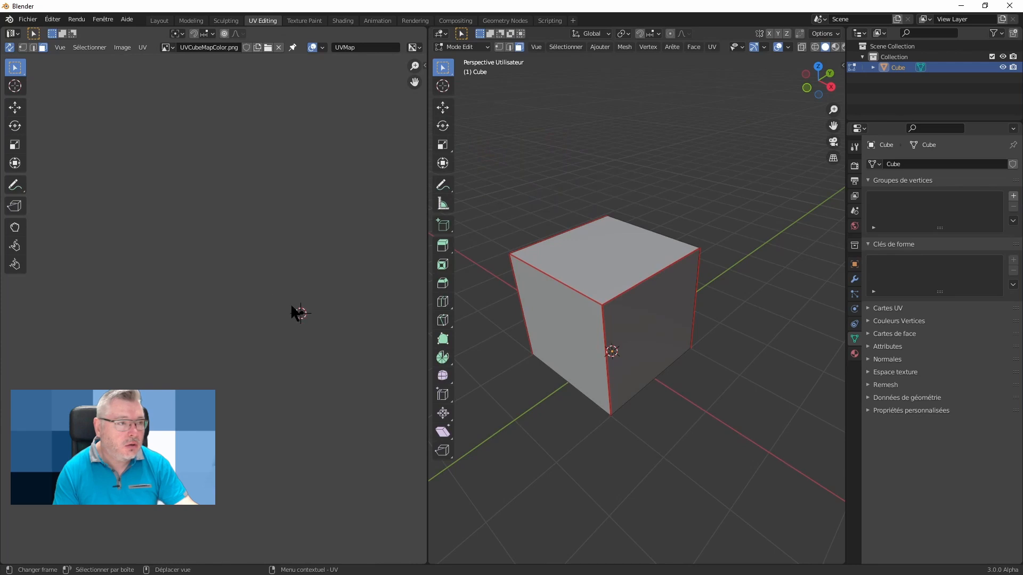
scroll(308, 318, "up", 4)
scroll(308, 322, "up", 5)
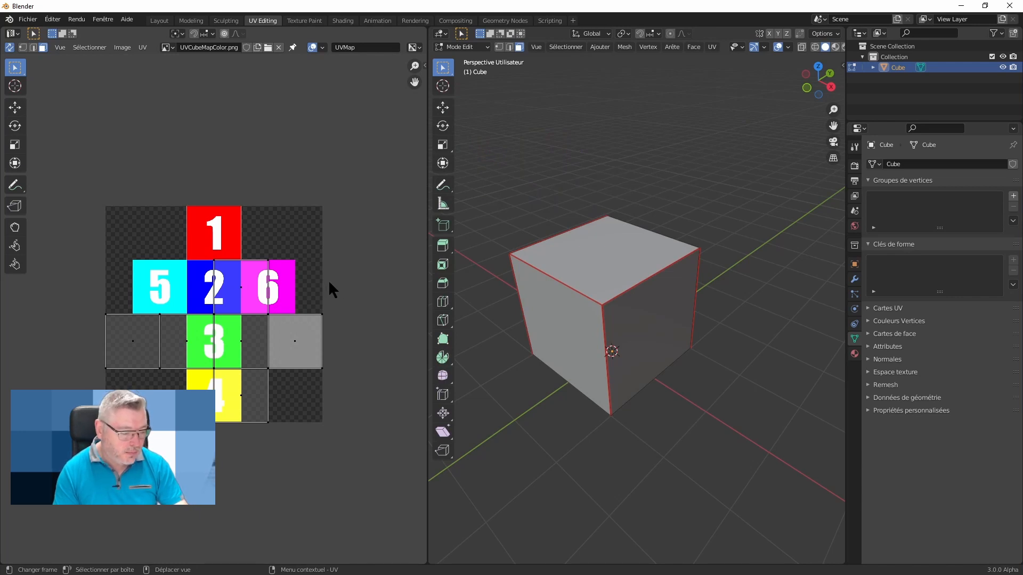
key("a")
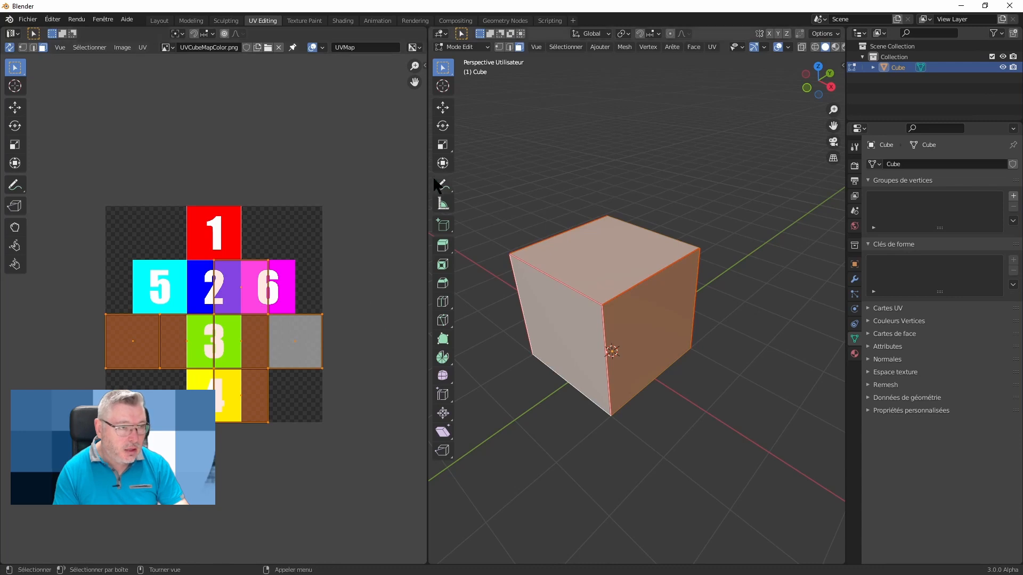
- In the Shading workspace, add a mapped image texture using UVCubeMapColor.png to the base color of the cube's Principled BSDF
left_click(343, 21)
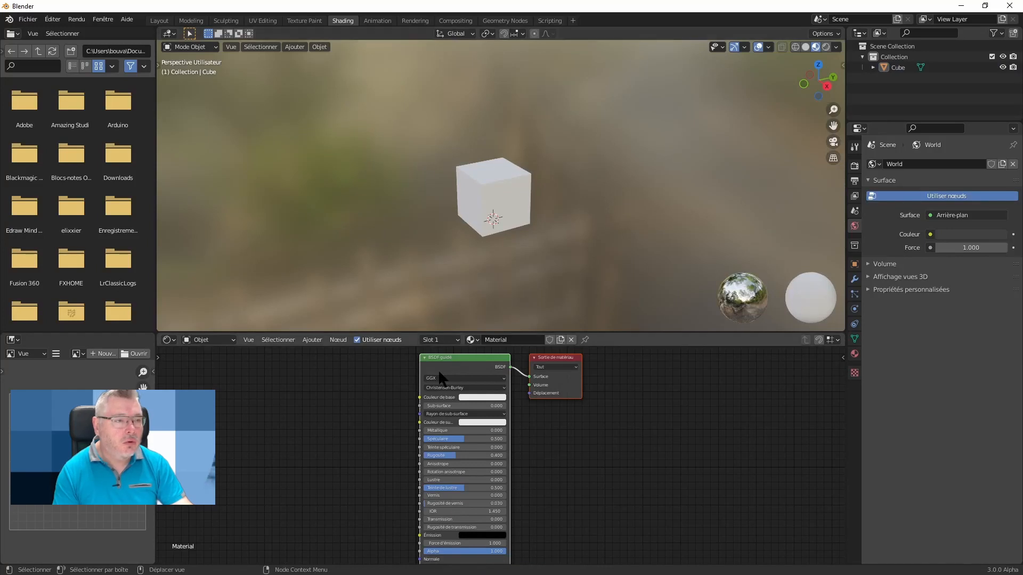
key("ctrl+t")
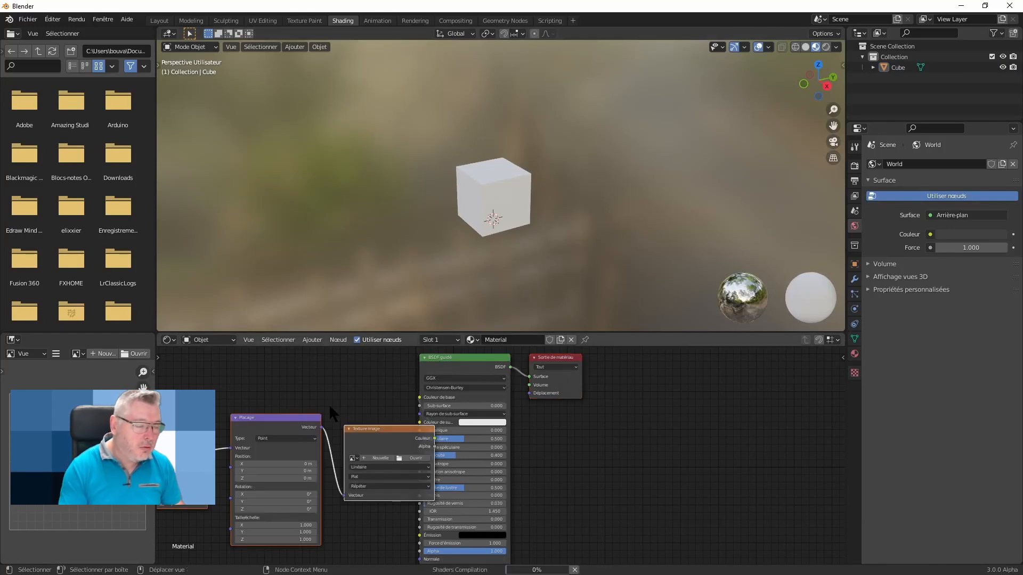
left_click(352, 458)
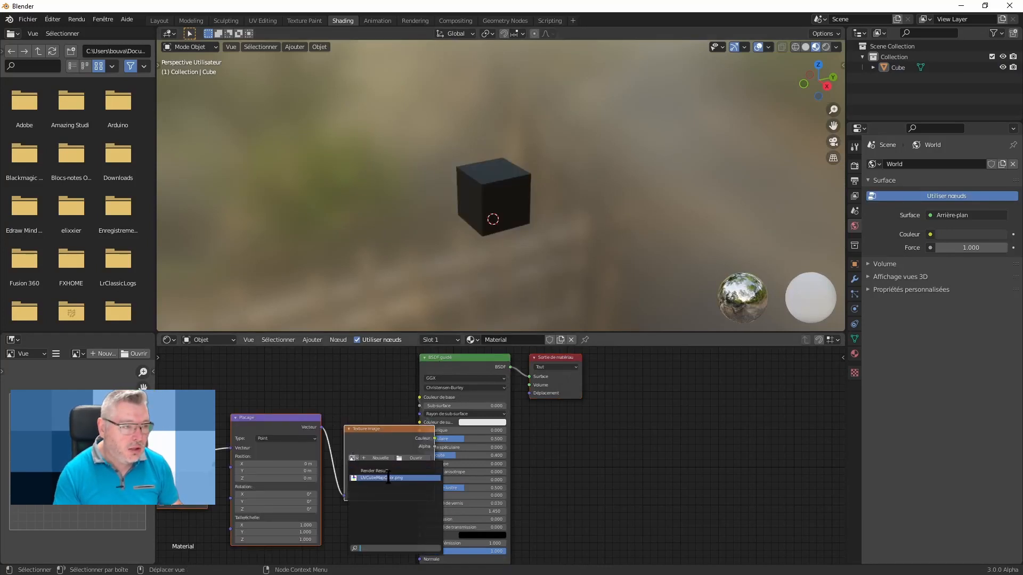
left_click(389, 477)
left_click_drag(404, 433, 344, 414)
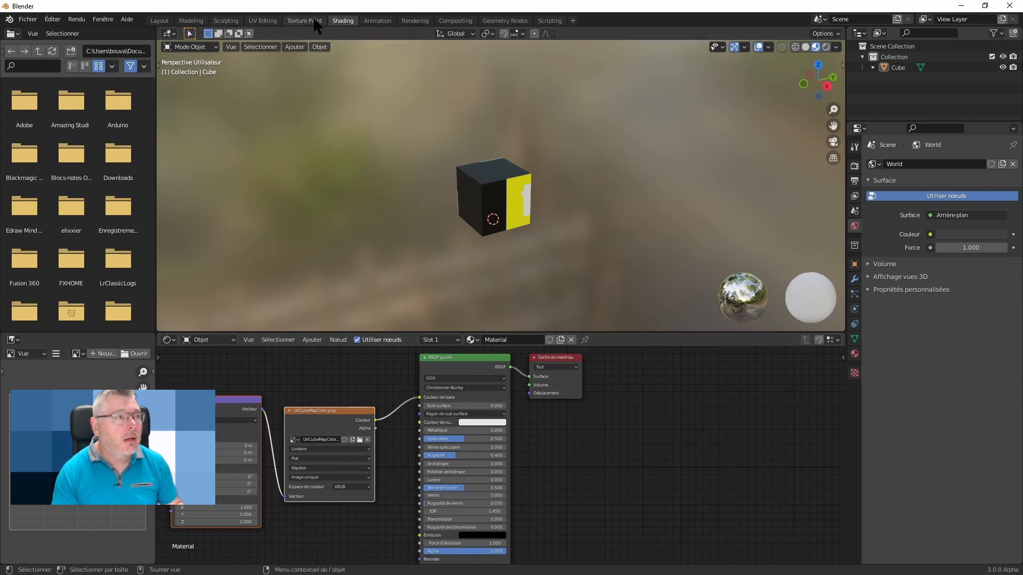
- Return to the UV Editing workspace and rotate the whole UV layout by -90°
left_click(263, 20)
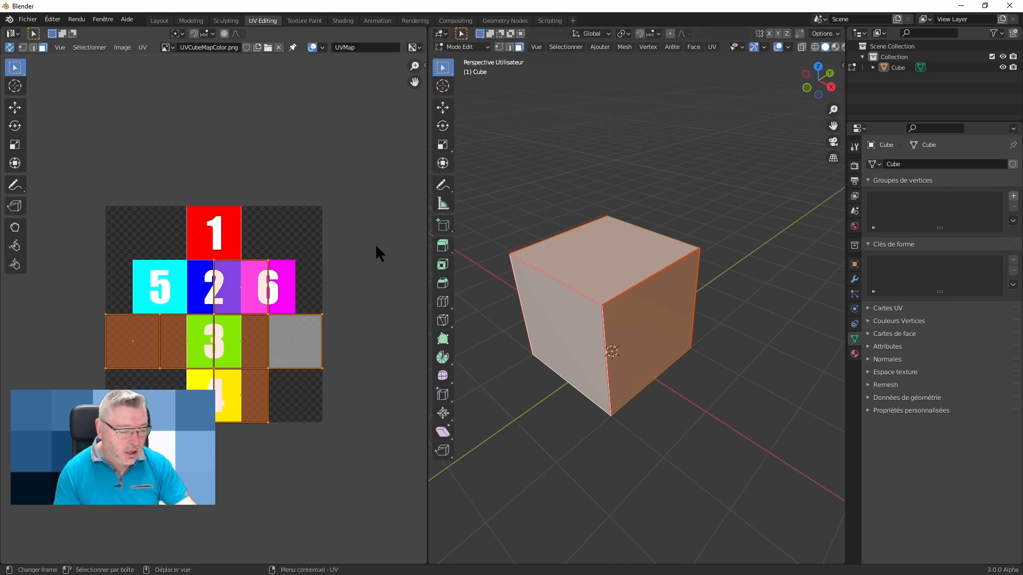
key("r")
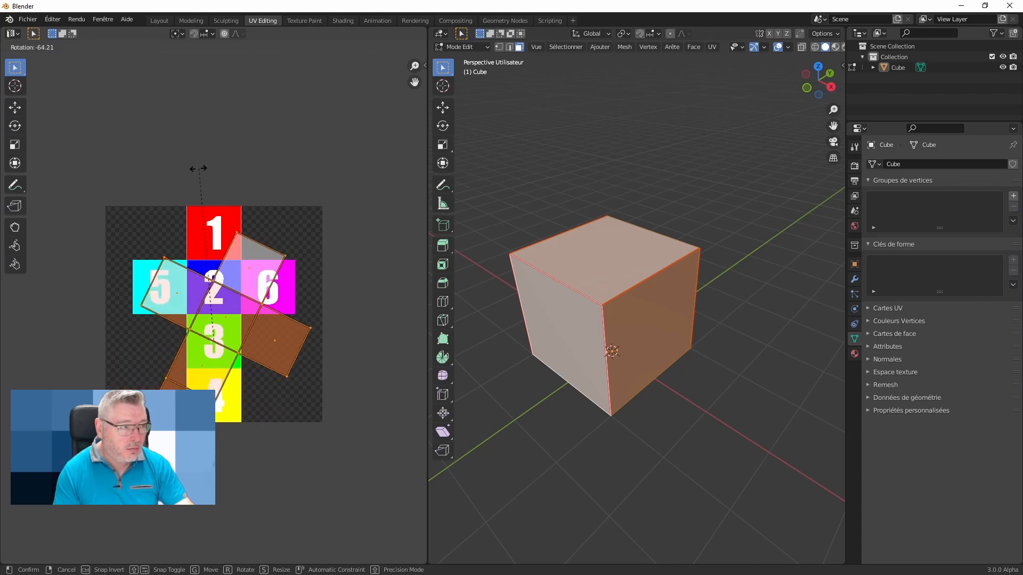
type("90-")
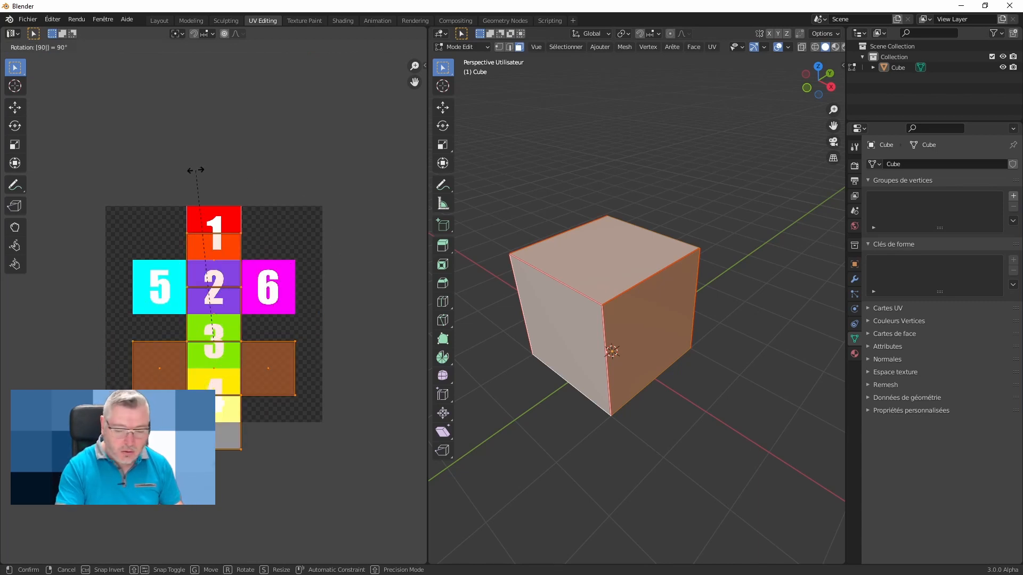
key("Return")
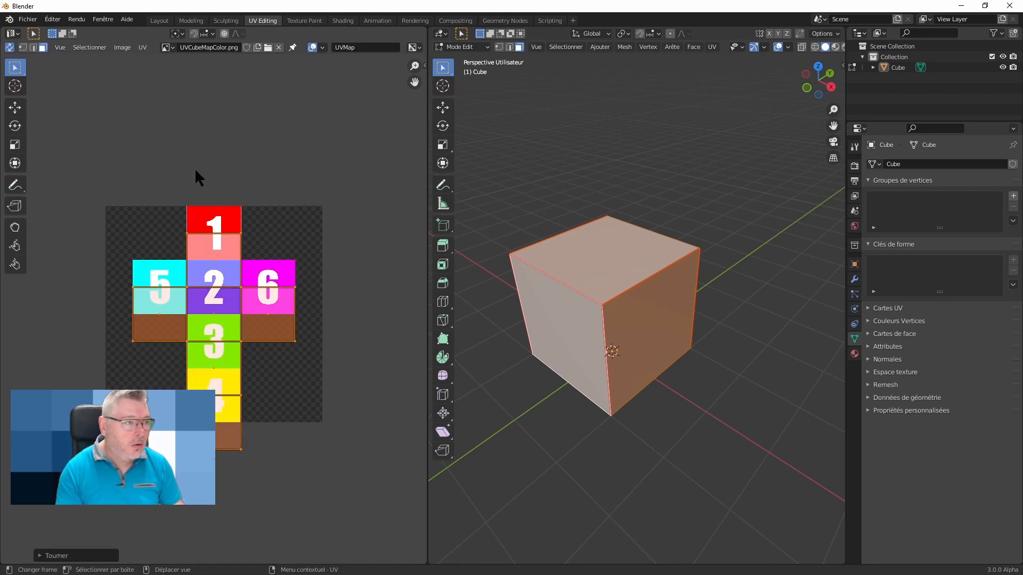
key("g")
left_click(269, 402)
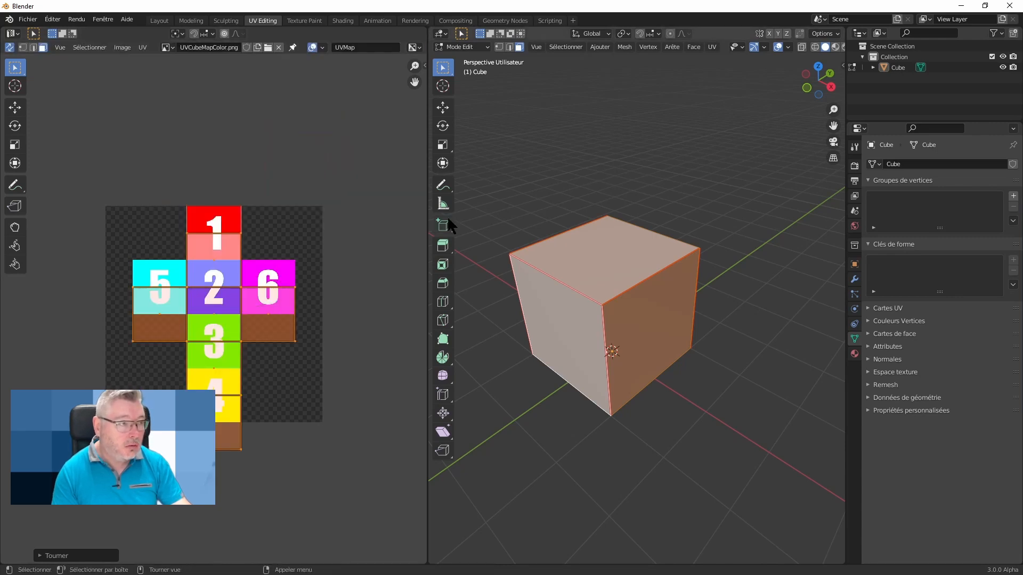
- Switch the 3D viewport to Material Preview shading to display the texture on the cube
left_click(835, 47)
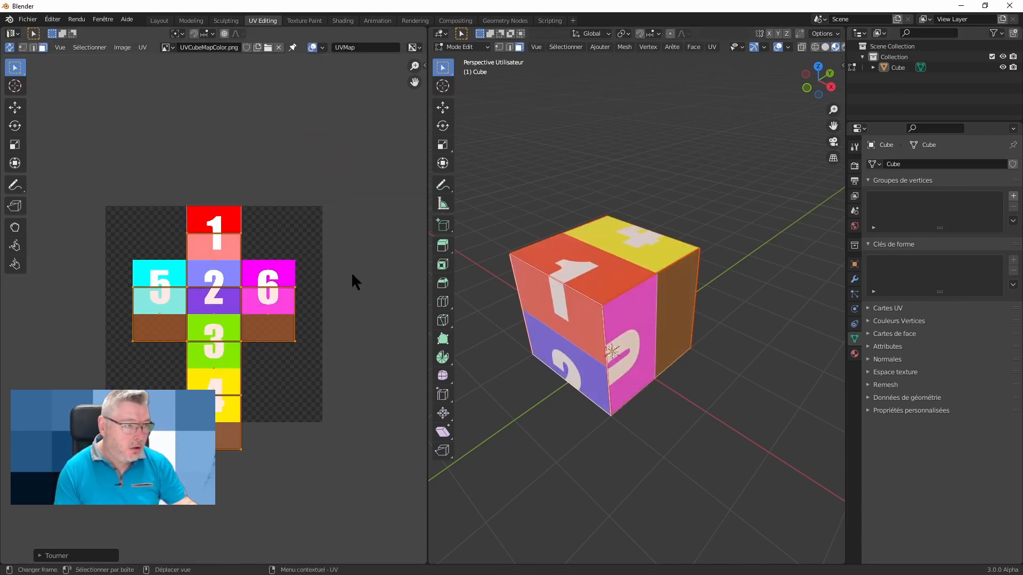
key("r")
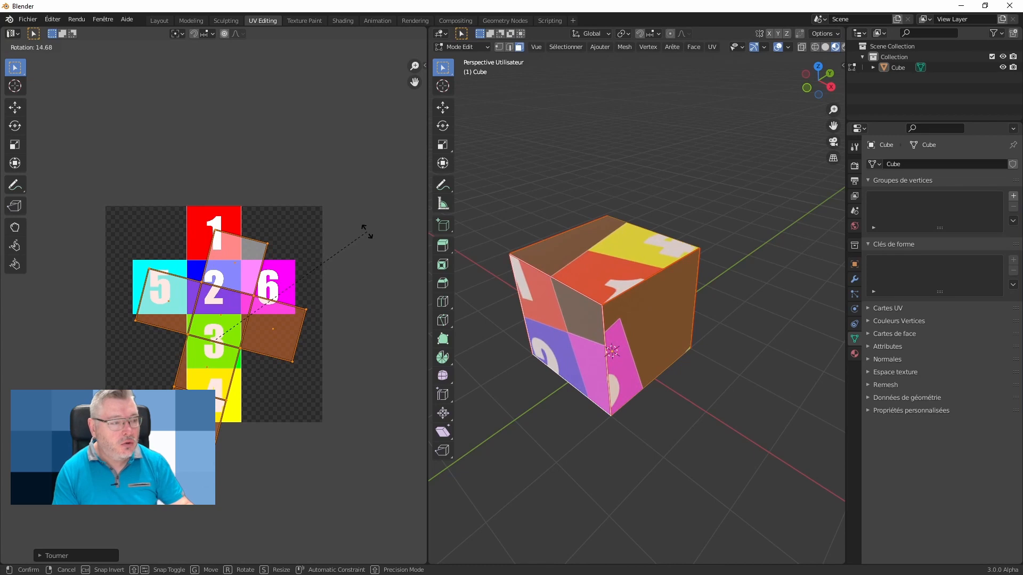
key("Escape")
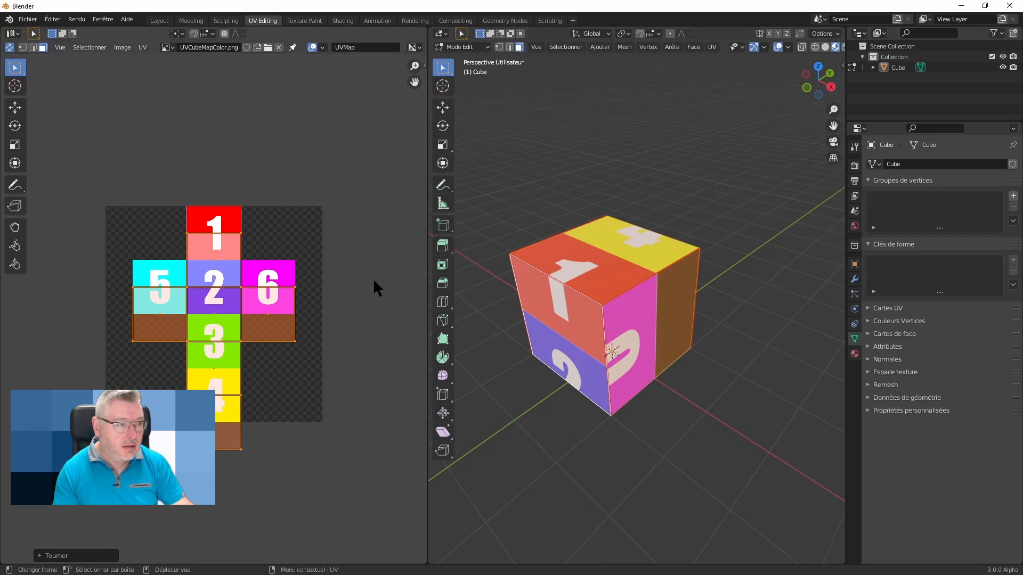
key("r")
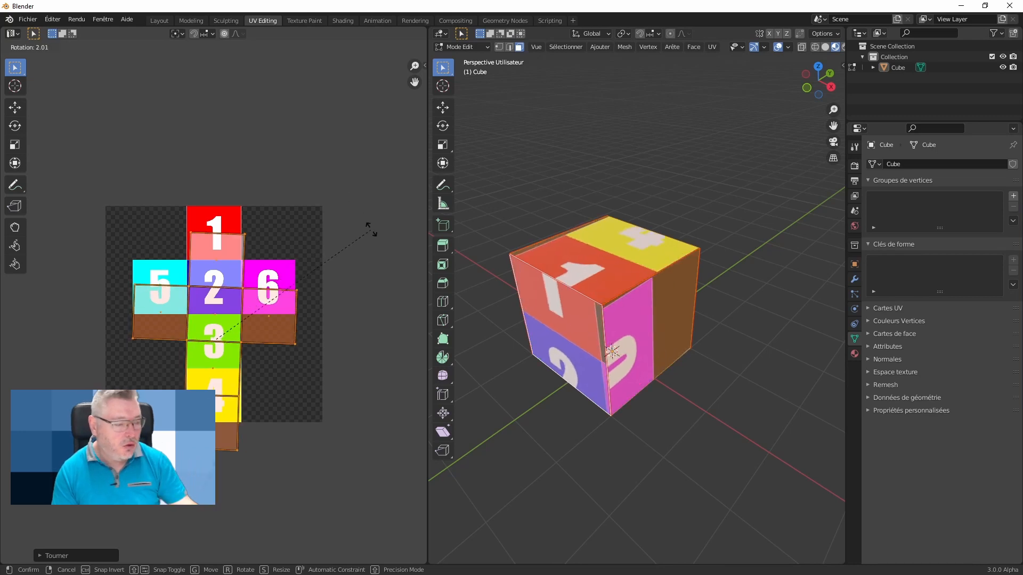
right_click(371, 229)
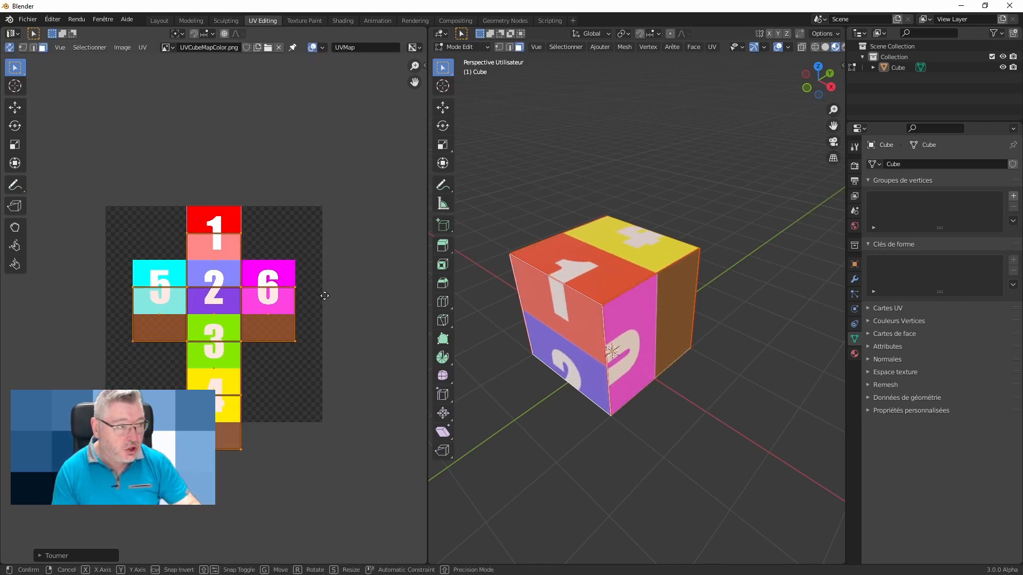
- Move the whole UV layout up about 0.12 along Y so its squares line up with the numbered texture squares
key("g")
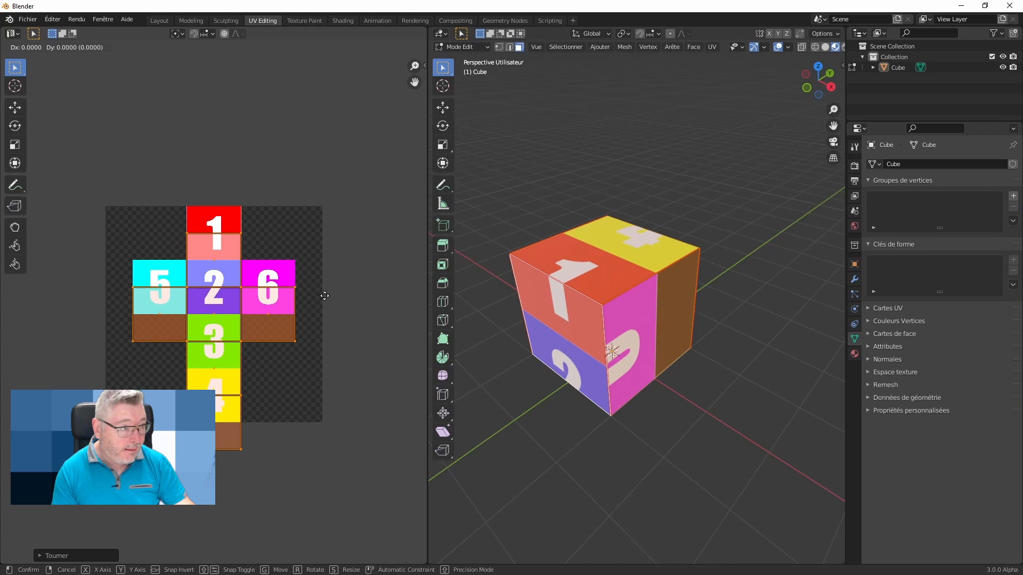
key("y")
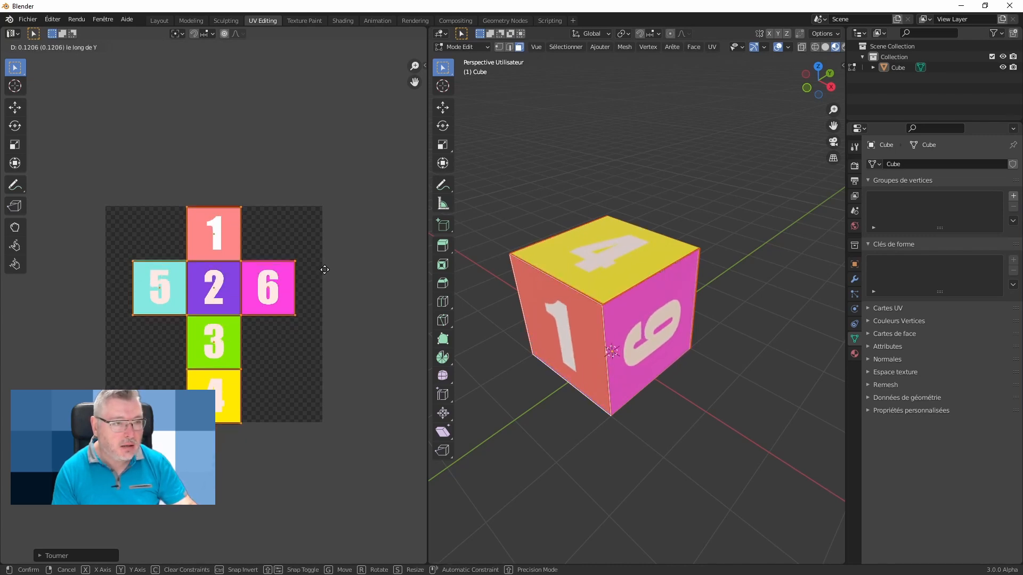
left_click(324, 267)
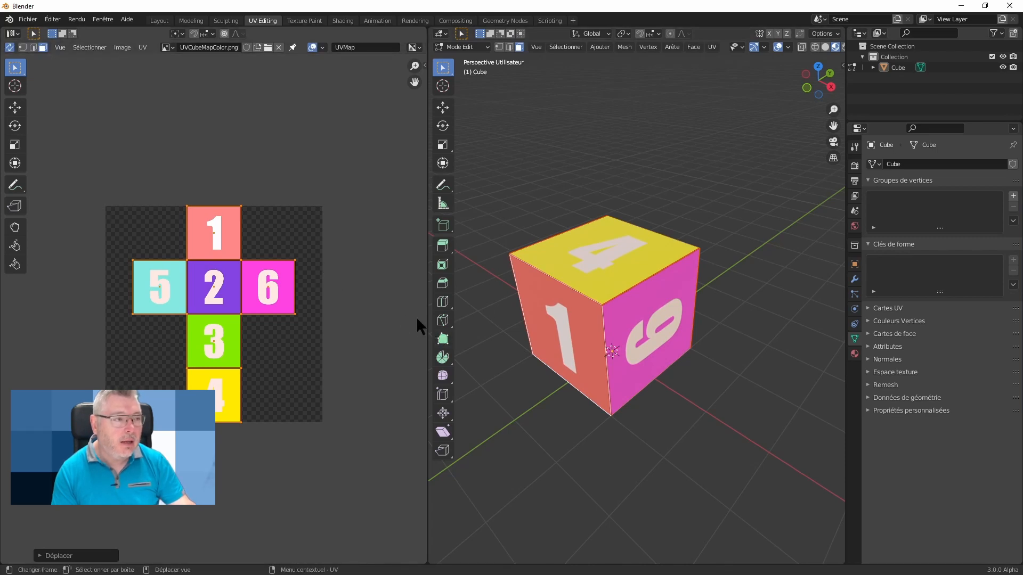
- Examine the cube from several sides to compare its numbered faces with the squares of the UV layout
mouse_move(610, 315)
middle_mouse_down()
mouse_move(729, 265)
mouse_move(612, 288)
mouse_move(520, 244)
mouse_move(608, 303)
mouse_move(590, 312)
middle_mouse_up()
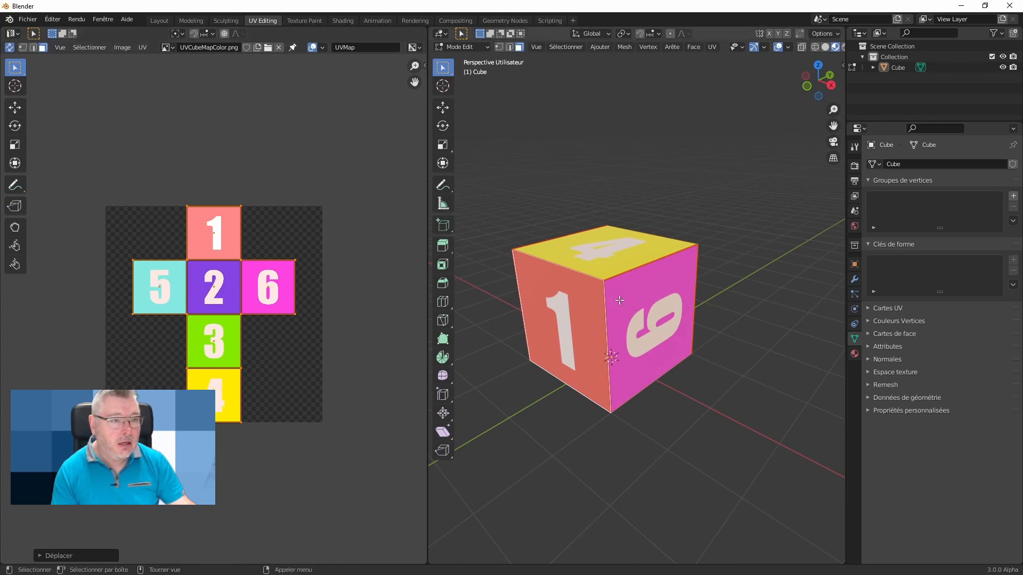
middle_click_drag(567, 307, 610, 323)
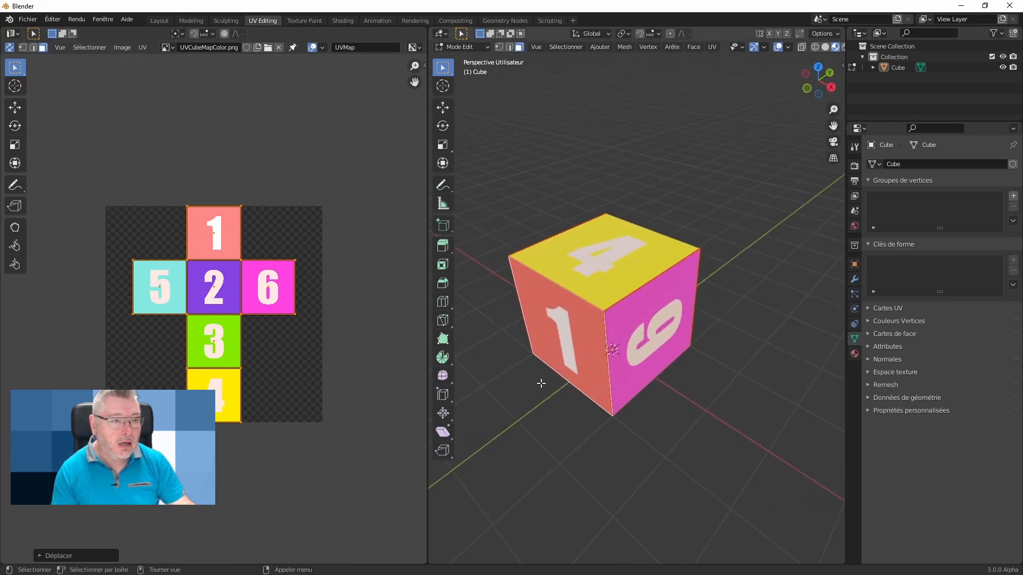
middle_click_drag(623, 365, 579, 349)
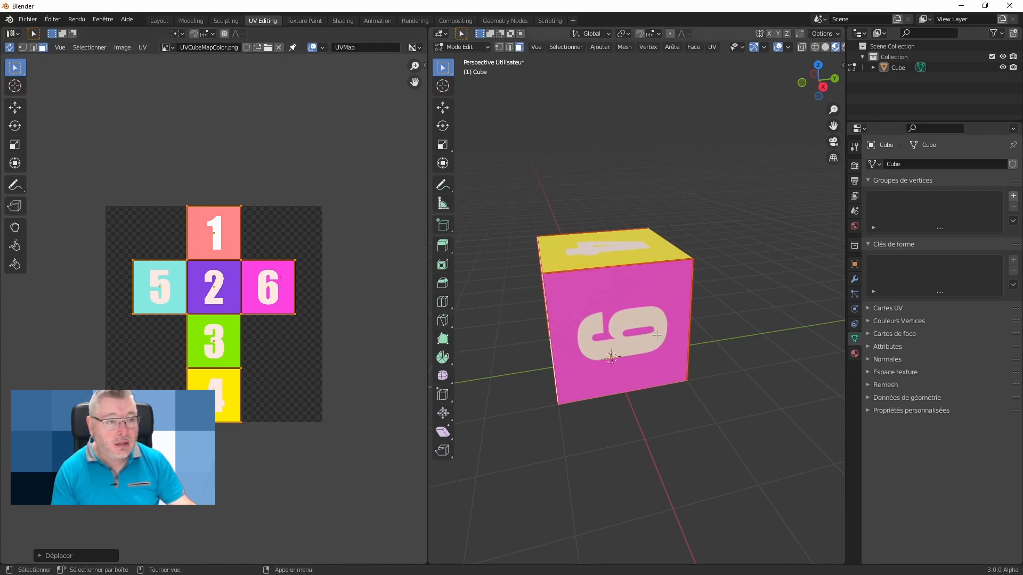
middle_click_drag(515, 331, 749, 309)
middle_click_drag(506, 298, 763, 392)
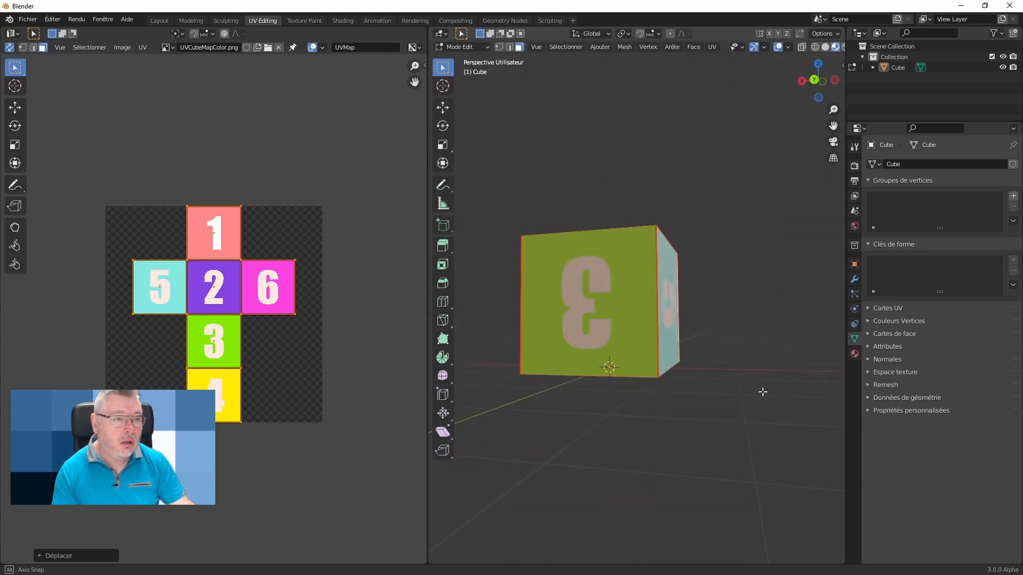
middle_click_drag(578, 307, 712, 360)
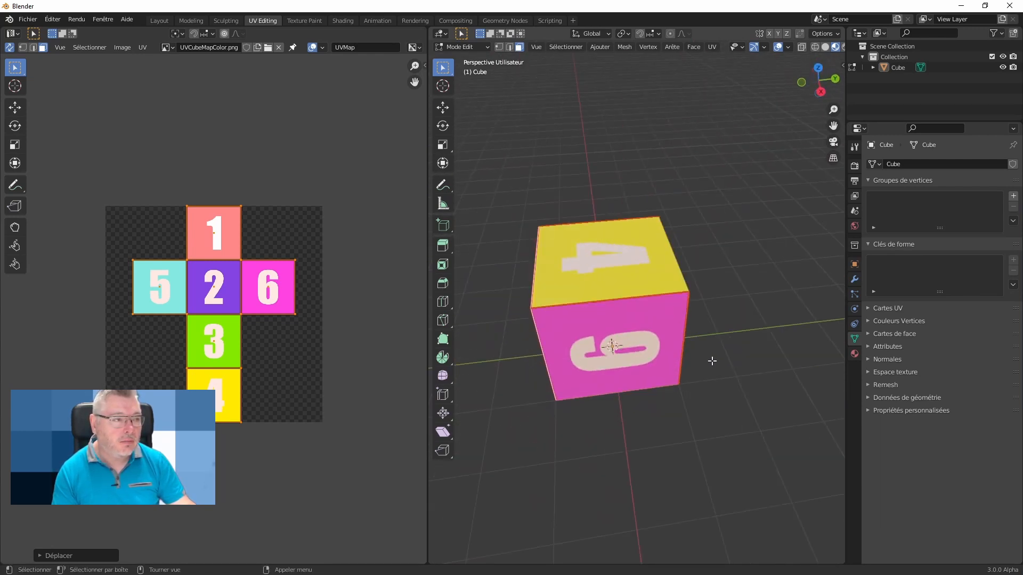
middle_click_drag(477, 376, 592, 346)
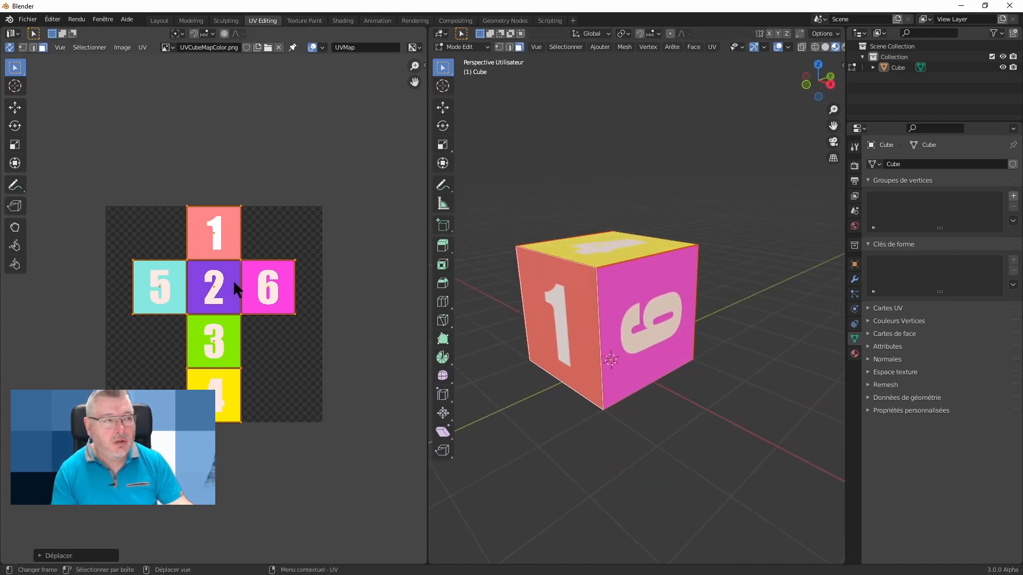
middle_click_drag(434, 249, 450, 281)
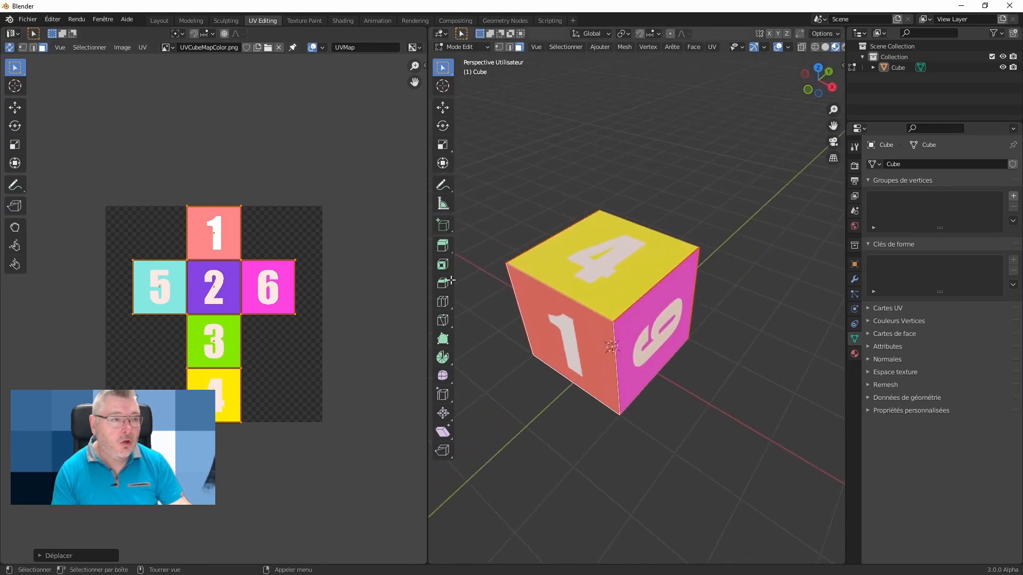
- Select only the UV face over square 1 and move it down about 0.25 along Y onto square 2
left_click(222, 228)
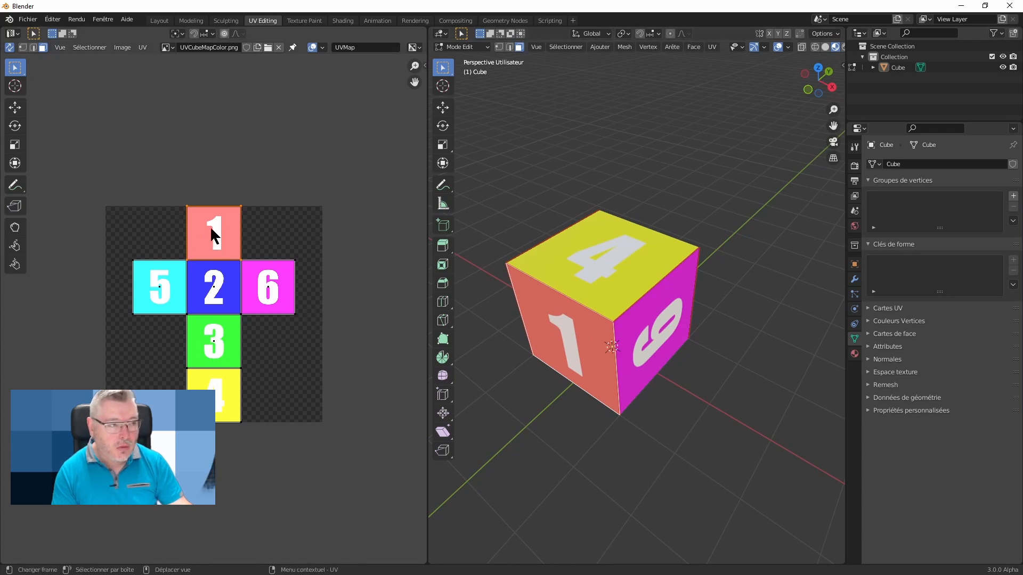
middle_click_drag(522, 356, 585, 495)
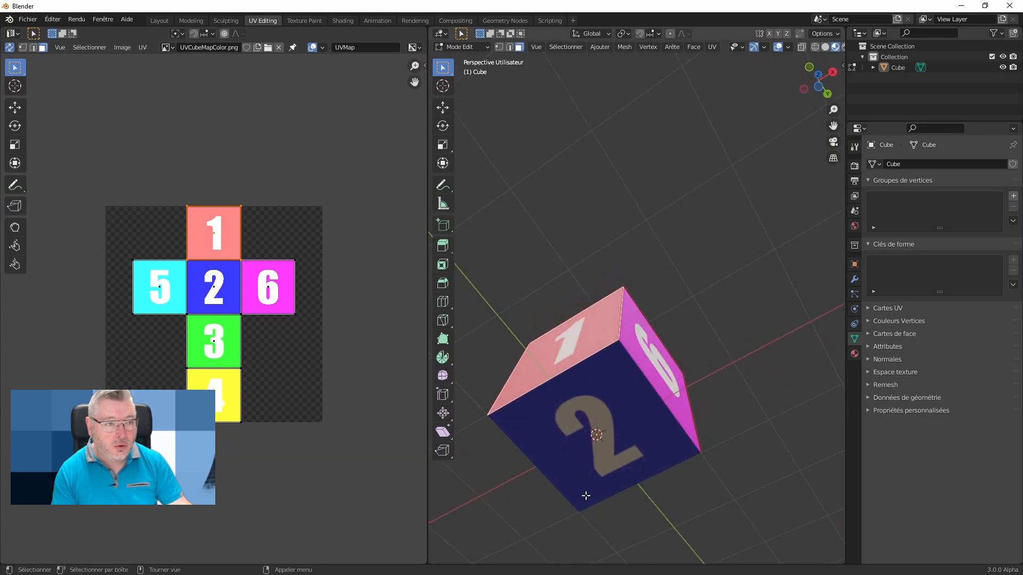
middle_click_drag(572, 348, 550, 459)
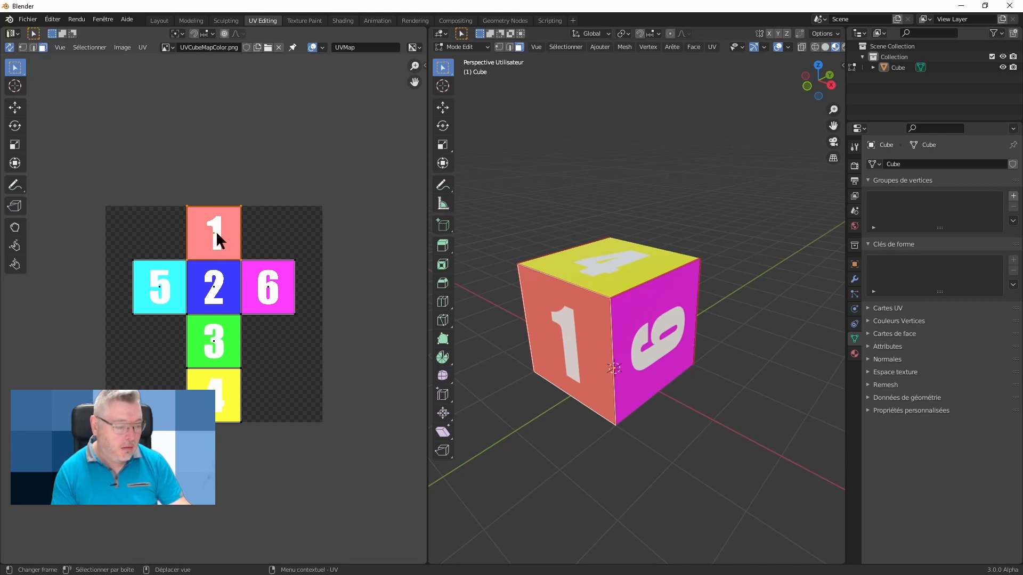
key("g")
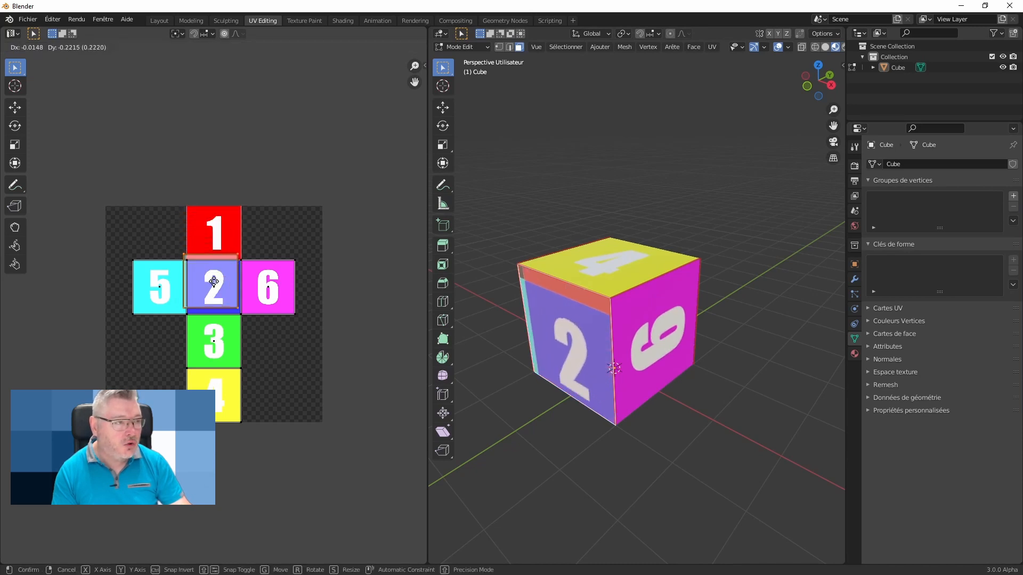
key("y")
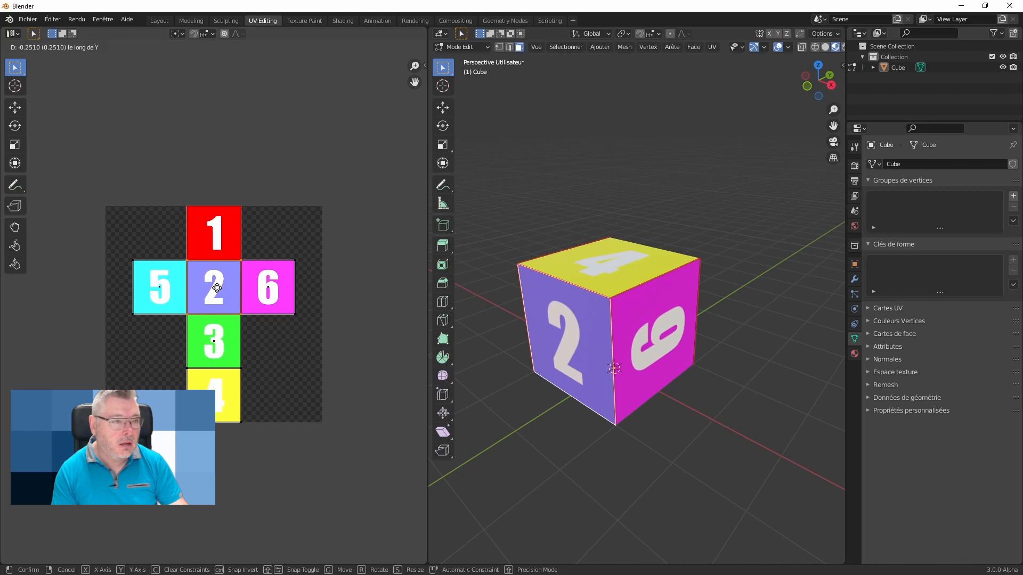
left_click(217, 288)
- Check the duplicated number 2 on the cube and move the selected UV face back up about 0.25 along Y onto square 1
middle_click_drag(515, 343, 536, 302)
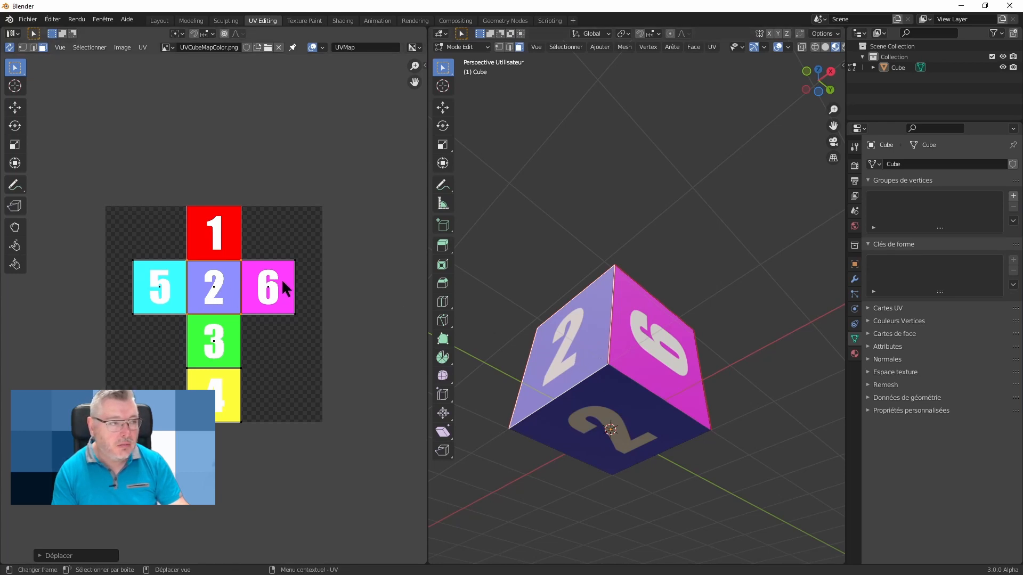
middle_click_drag(319, 245, 316, 255)
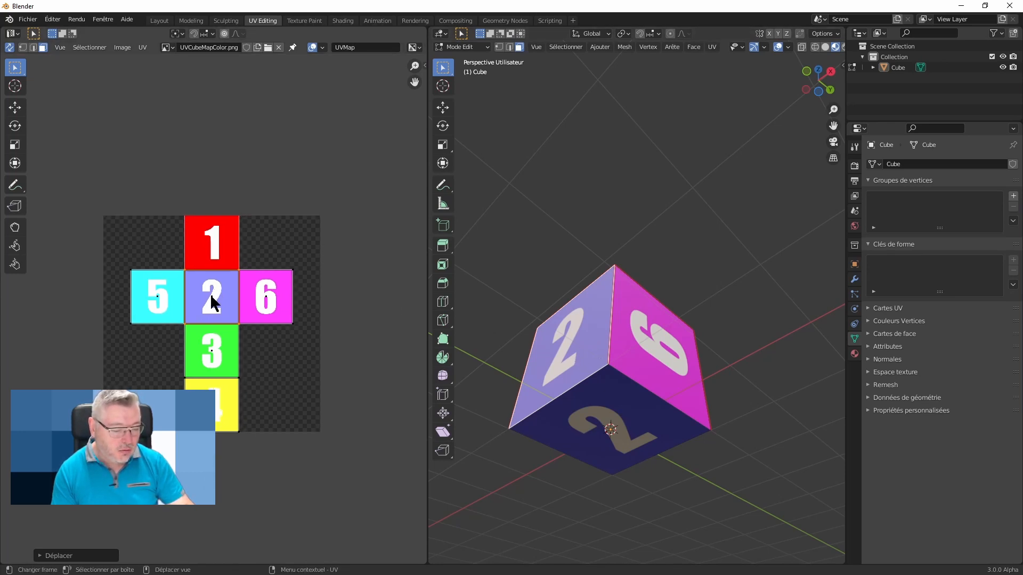
key("g")
key("y")
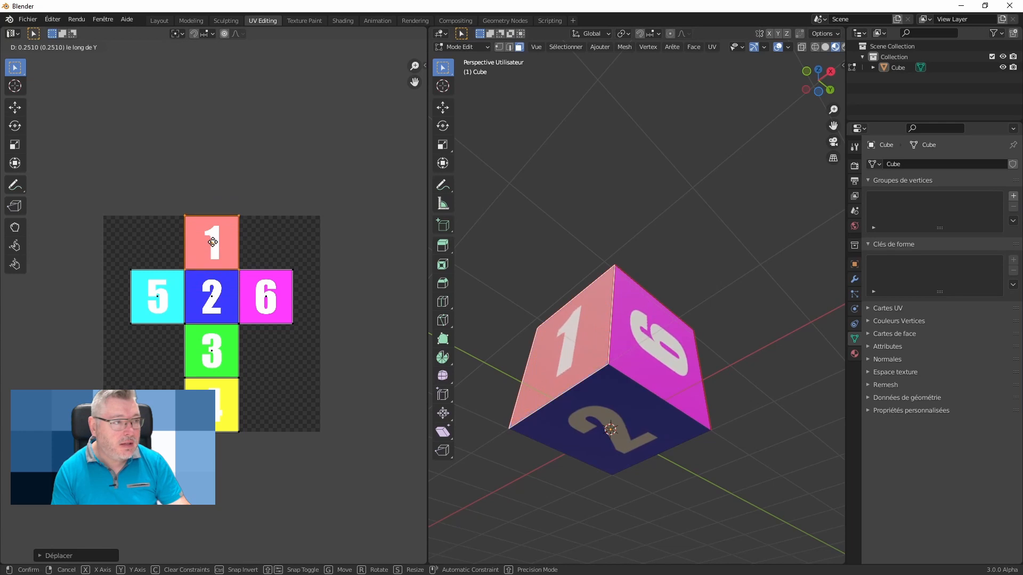
left_click(212, 240)
- Try scaling the UV face on square 1 to about 0.77 and undo the resize
middle_click_drag(347, 257, 373, 196)
middle_click_drag(662, 292, 685, 376)
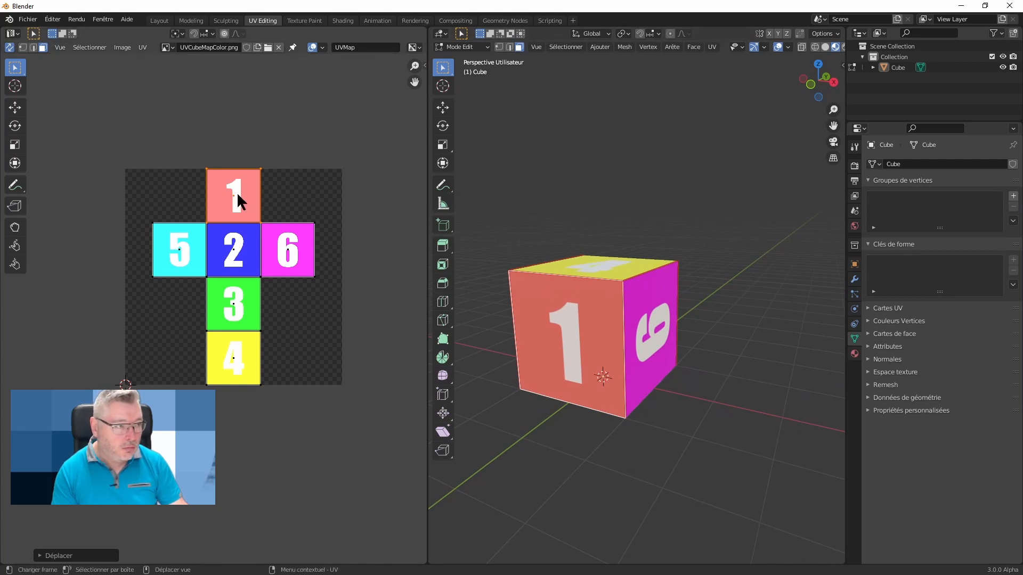
key("s")
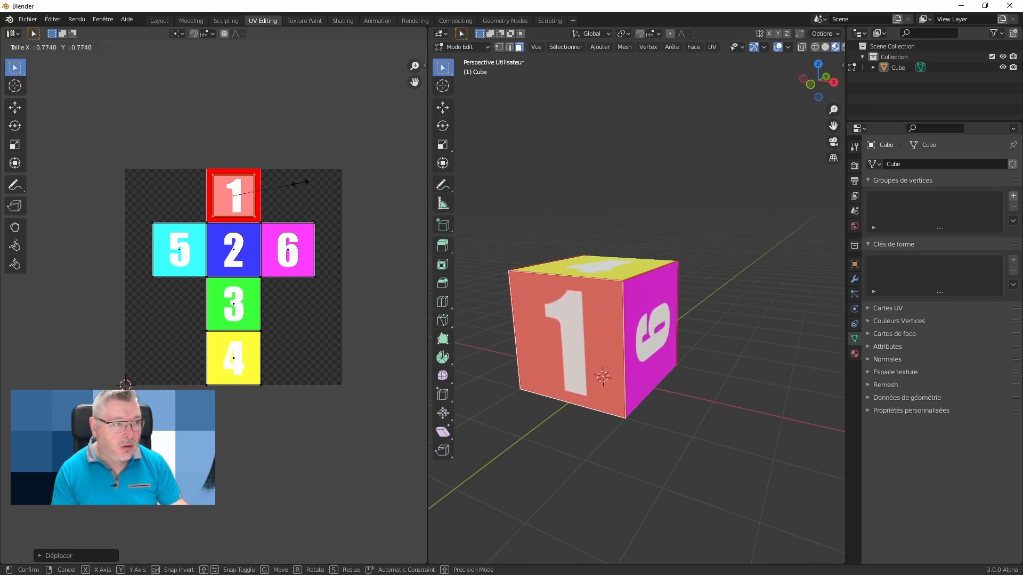
left_click(309, 182)
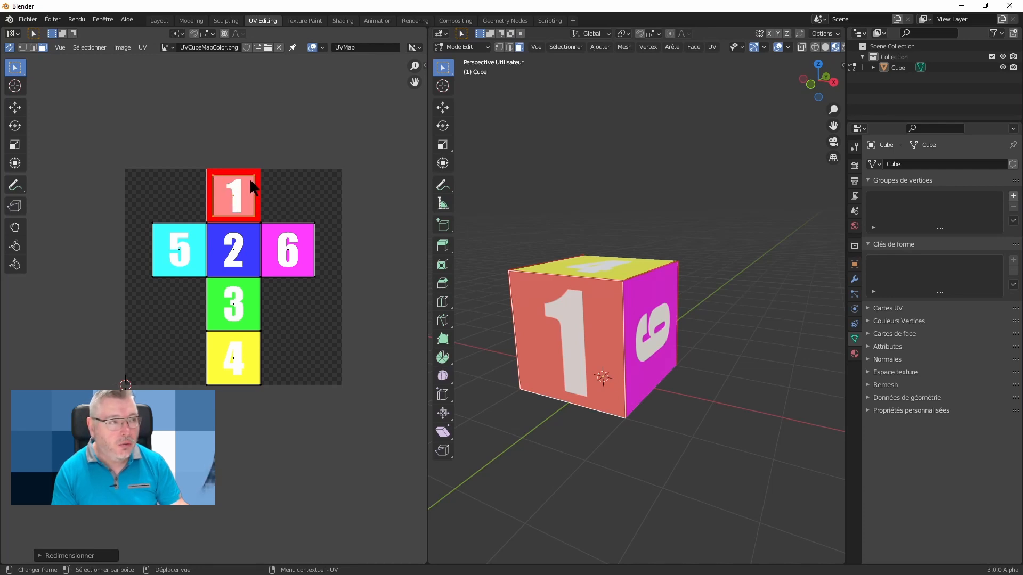
left_click(330, 197)
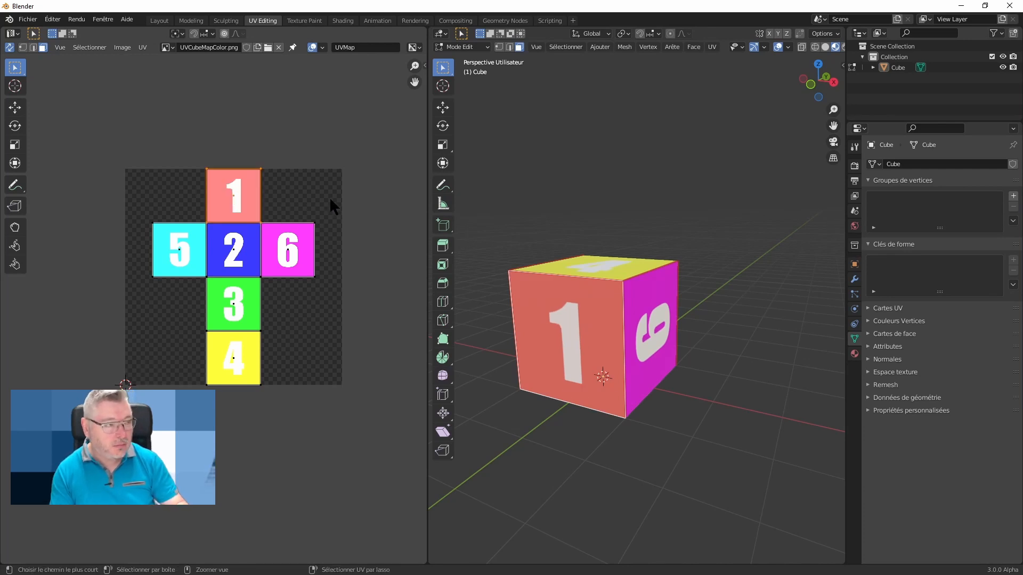
- Return the 3D viewport to Solid shading
middle_click_drag(583, 281, 613, 320)
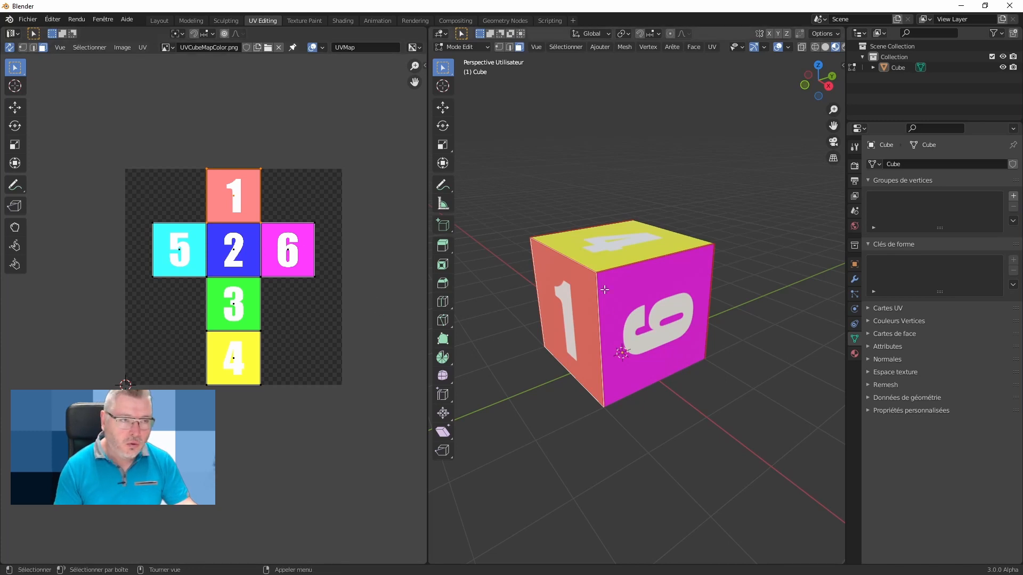
left_click(825, 47)
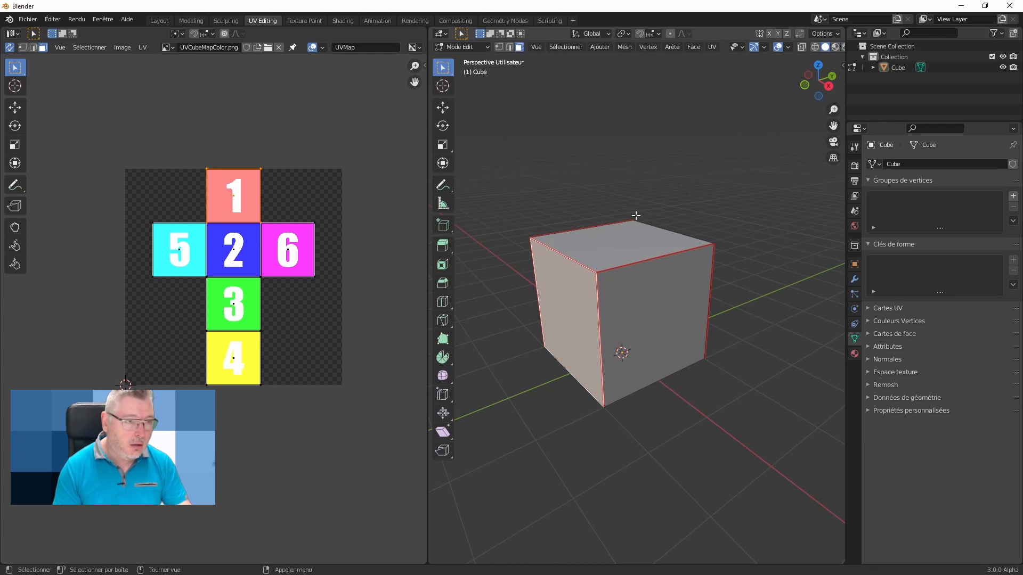
left_click(619, 181)
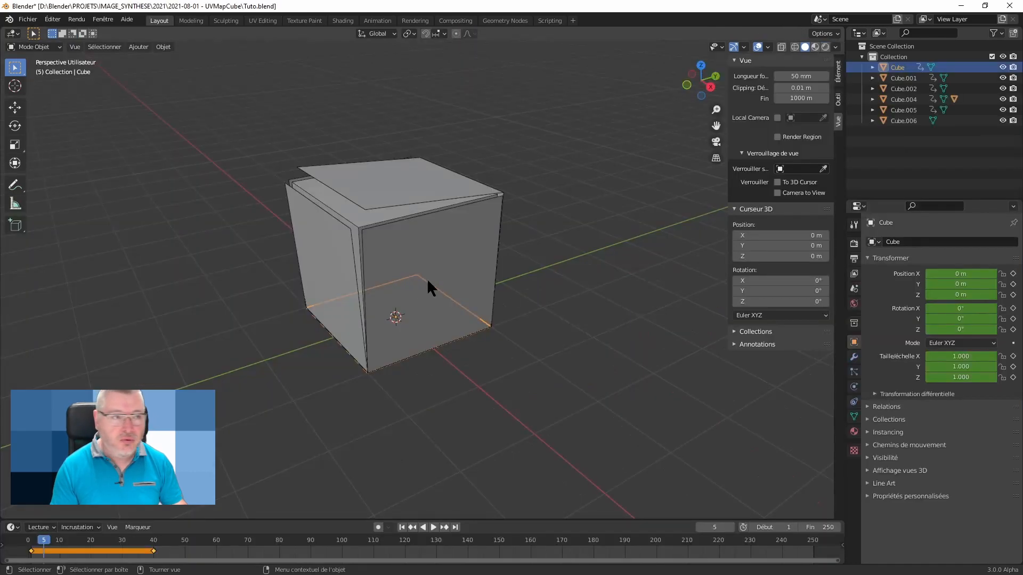
- Play the cube-unfolding animation in Tuto.blend and scrub the timeline to frame 42
key("space")
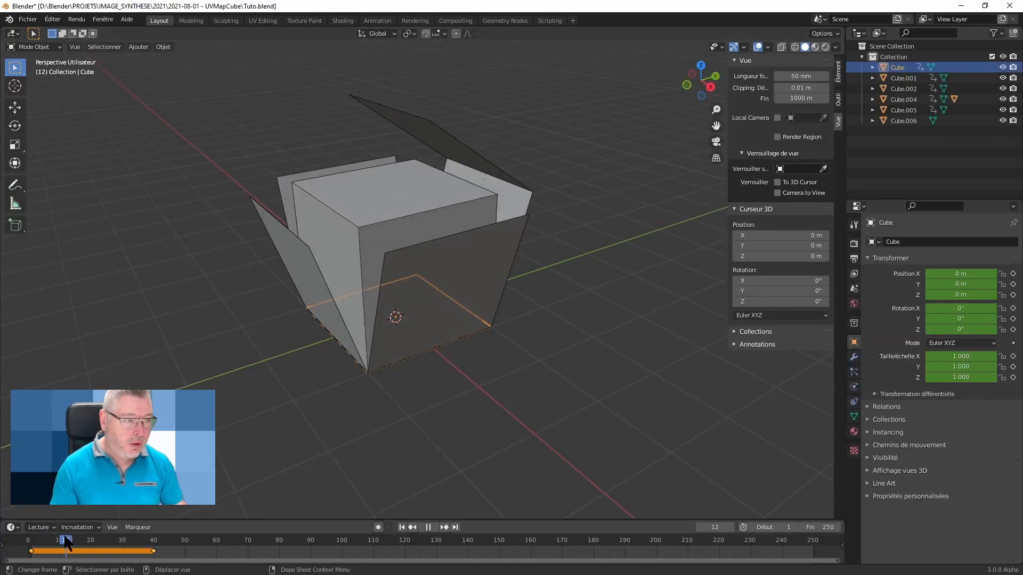
left_click_drag(66, 542, 163, 542)
key("space")
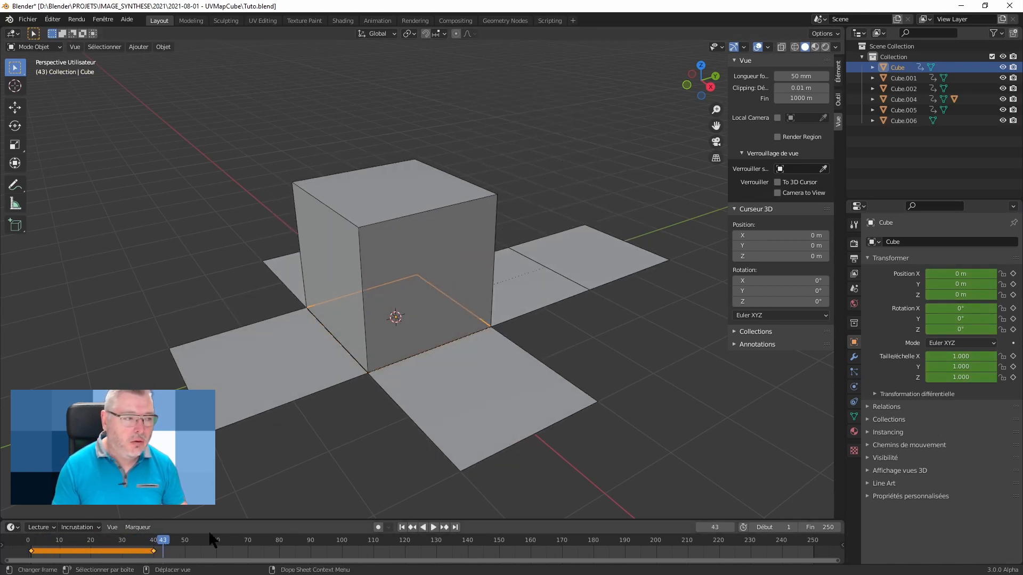
mouse_move(162, 539)
left_mouse_down()
mouse_move(27, 539)
mouse_move(159, 538)
left_mouse_up()
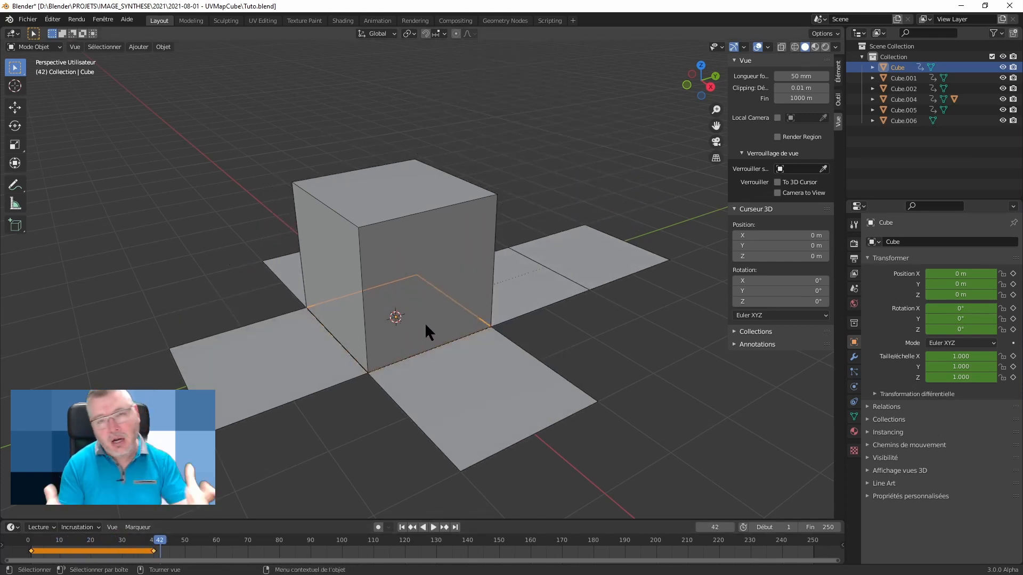